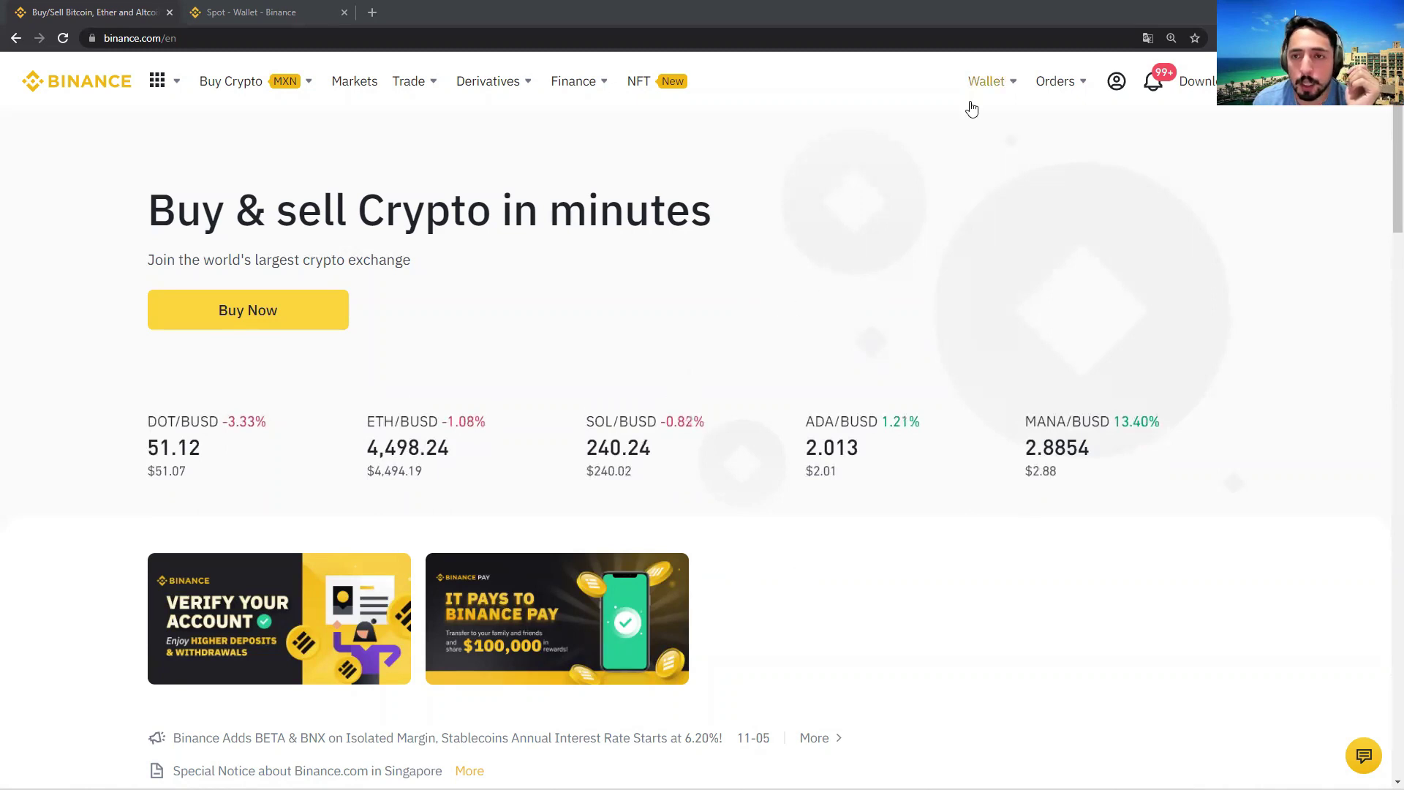
Bring up the already open Fiat and Spot wallet page
{"action": "mouse_move", "coordinate": [984, 95]}
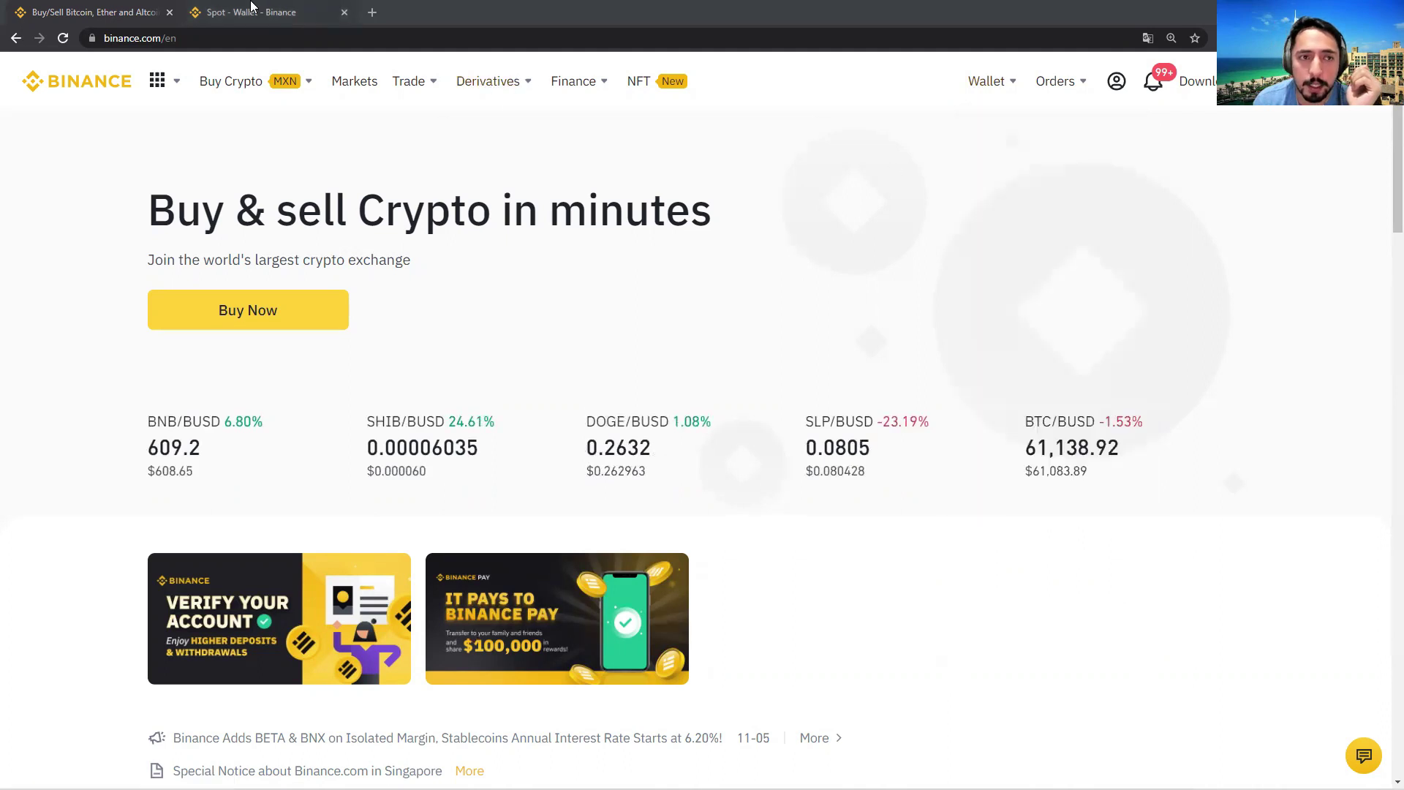
{"action": "left_click", "coordinate": [251, 8]}
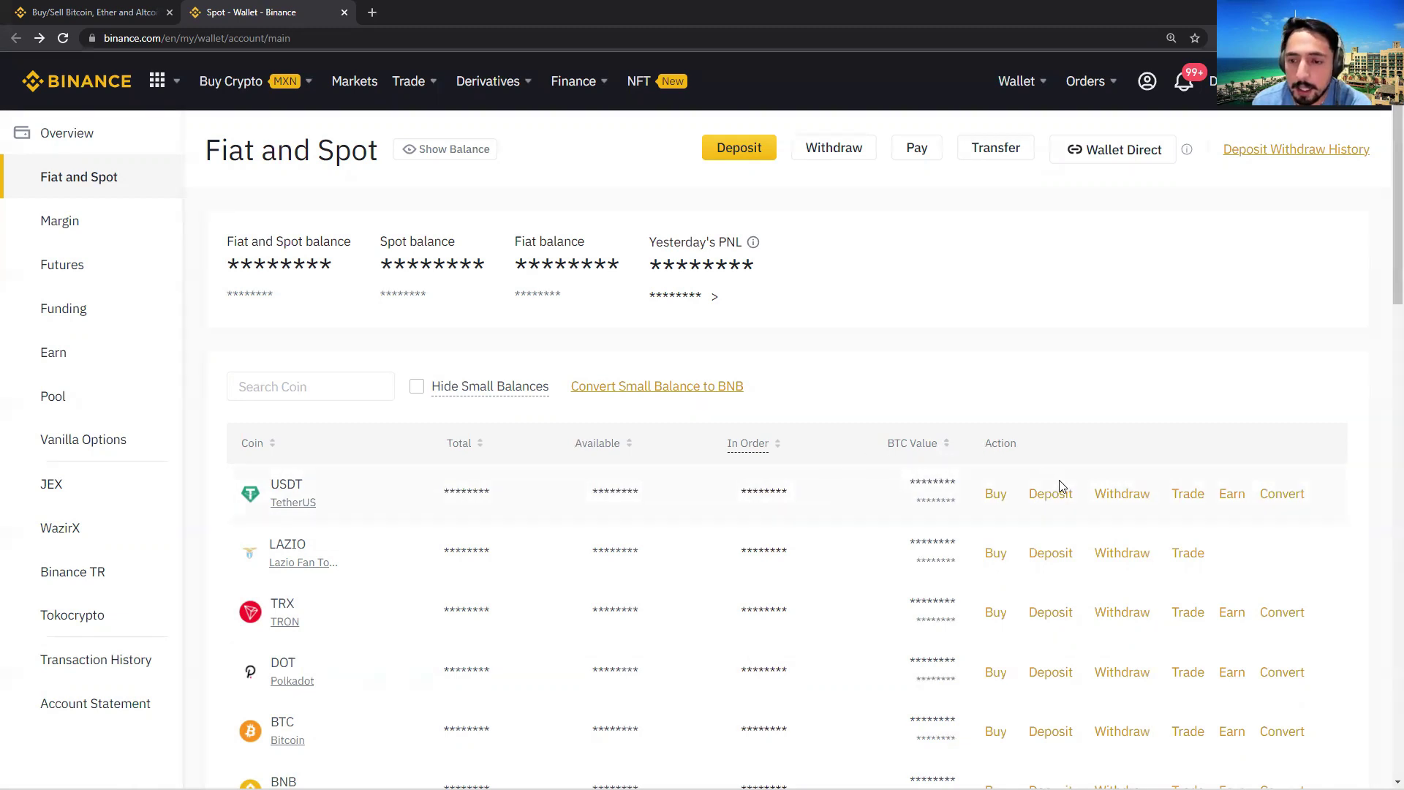
{"action": "left_click", "coordinate": [1130, 501]}
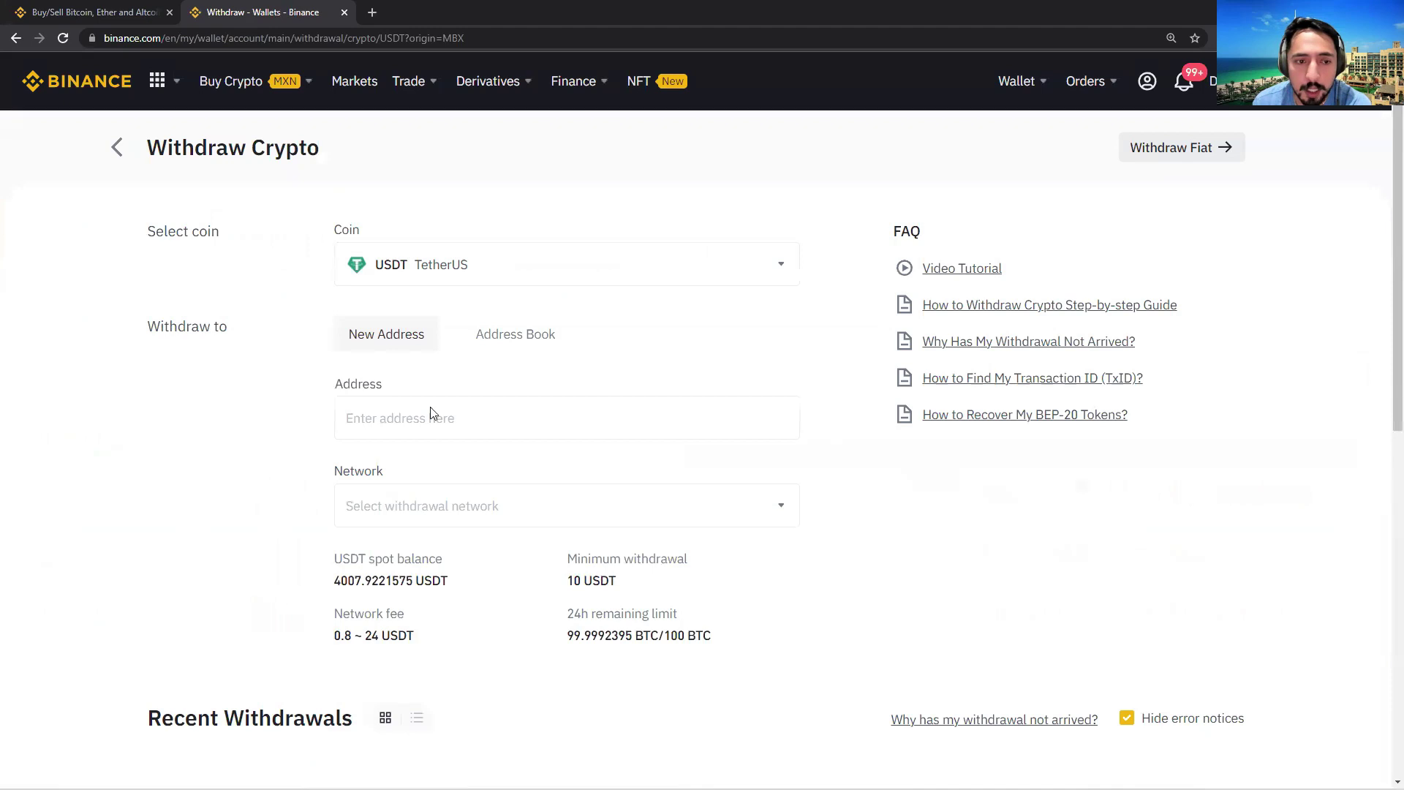
{"action": "left_click", "coordinate": [452, 413]}
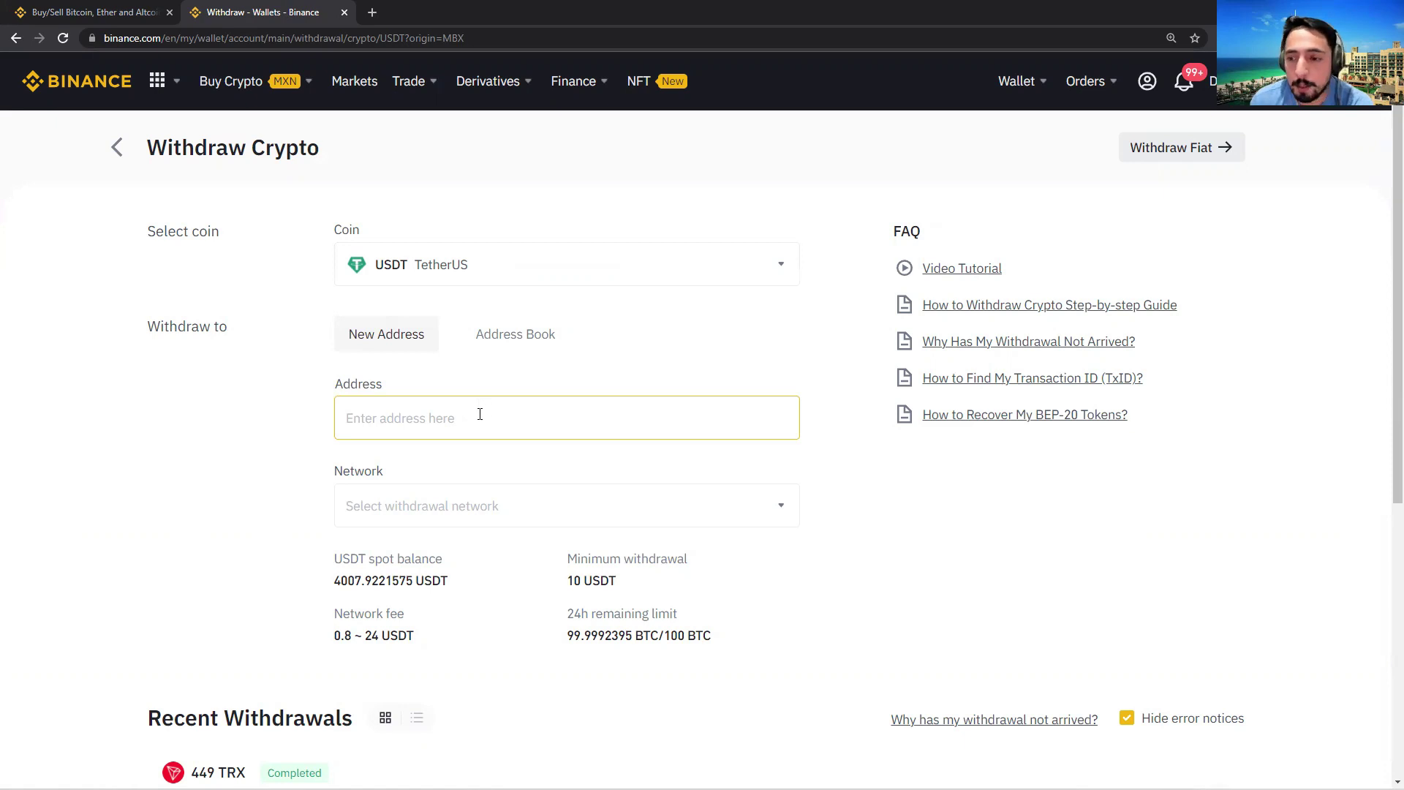
{"action": "left_click", "coordinate": [15, 40]}
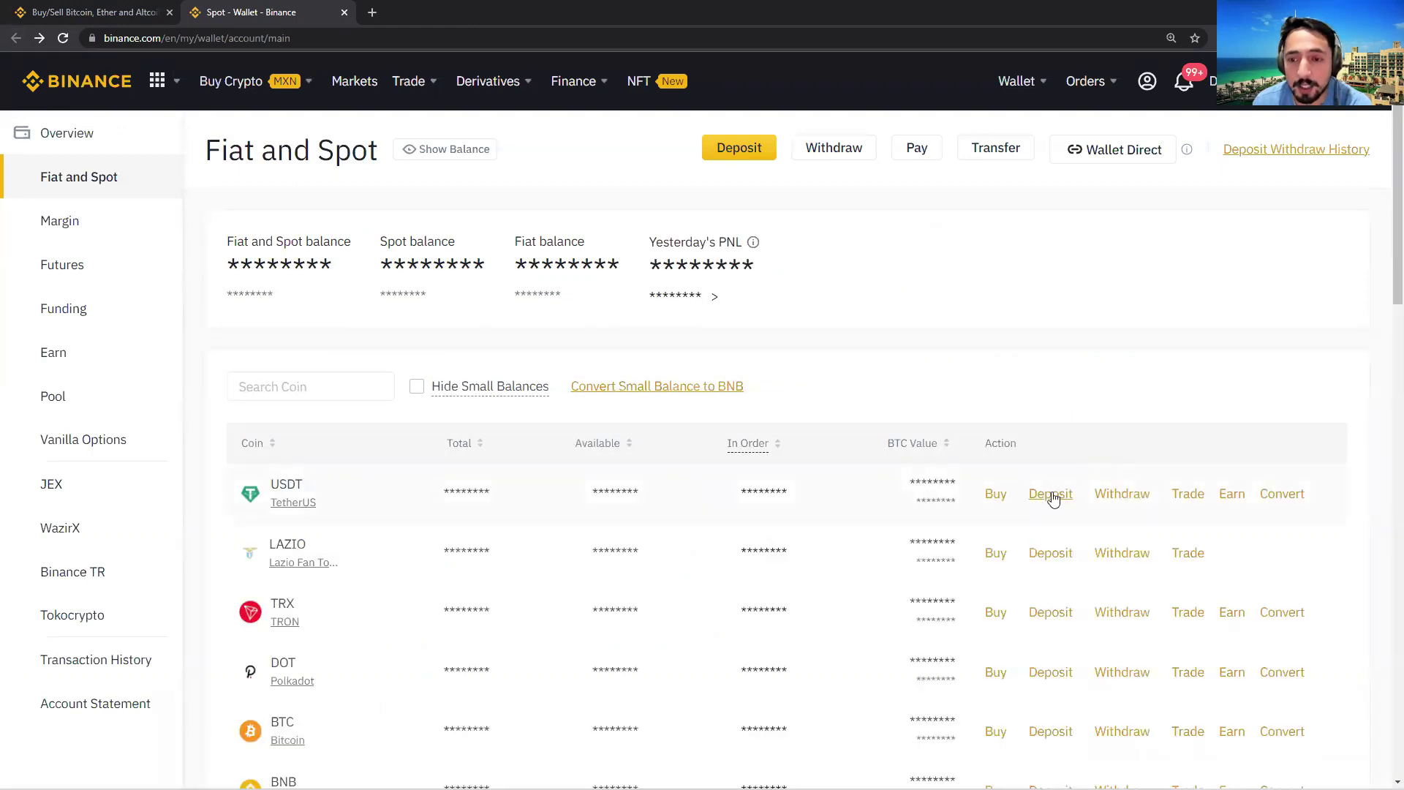
Open the deposit form for USDT and choose TRX Tron (TRC20) as the deposit network
{"action": "left_click", "coordinate": [1051, 496]}
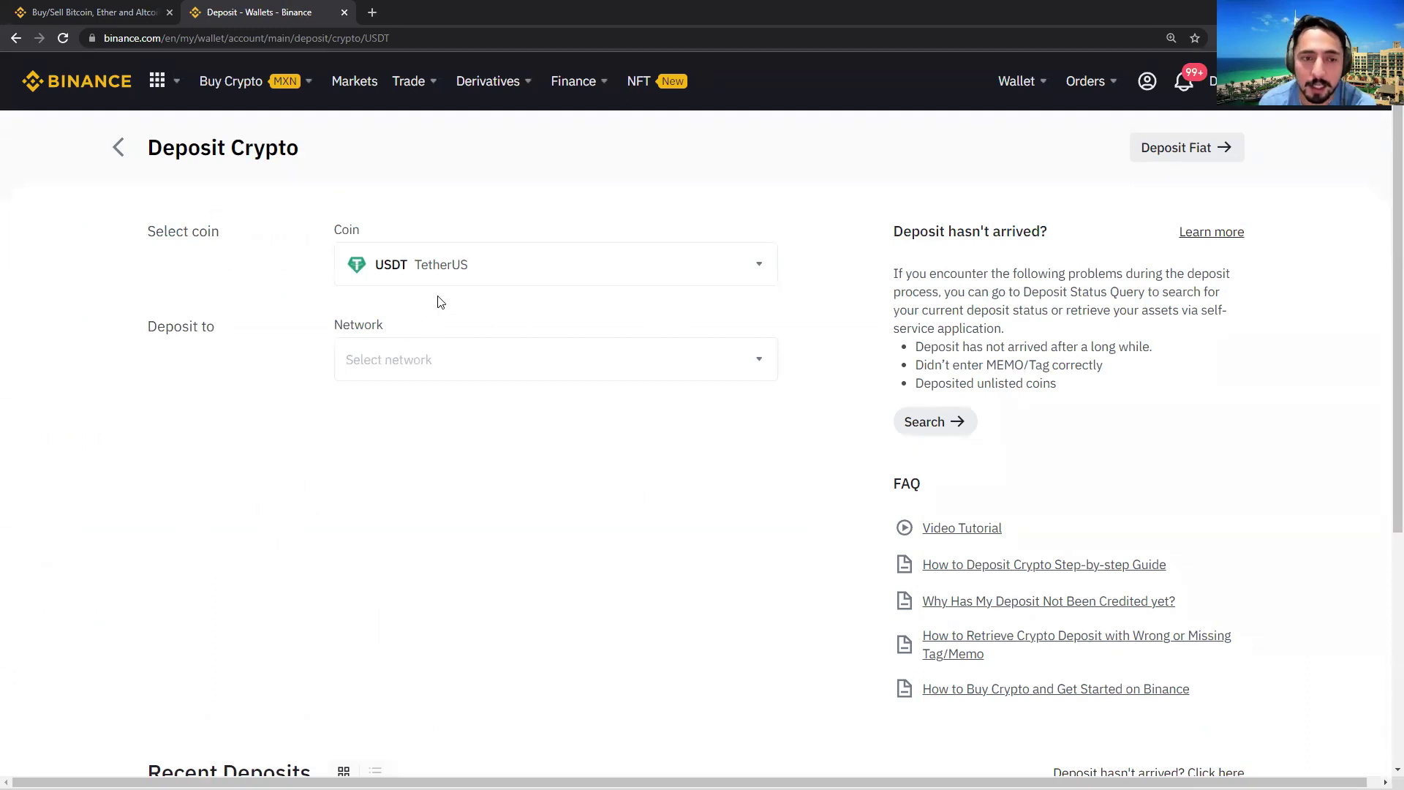
{"action": "left_click", "coordinate": [754, 368]}
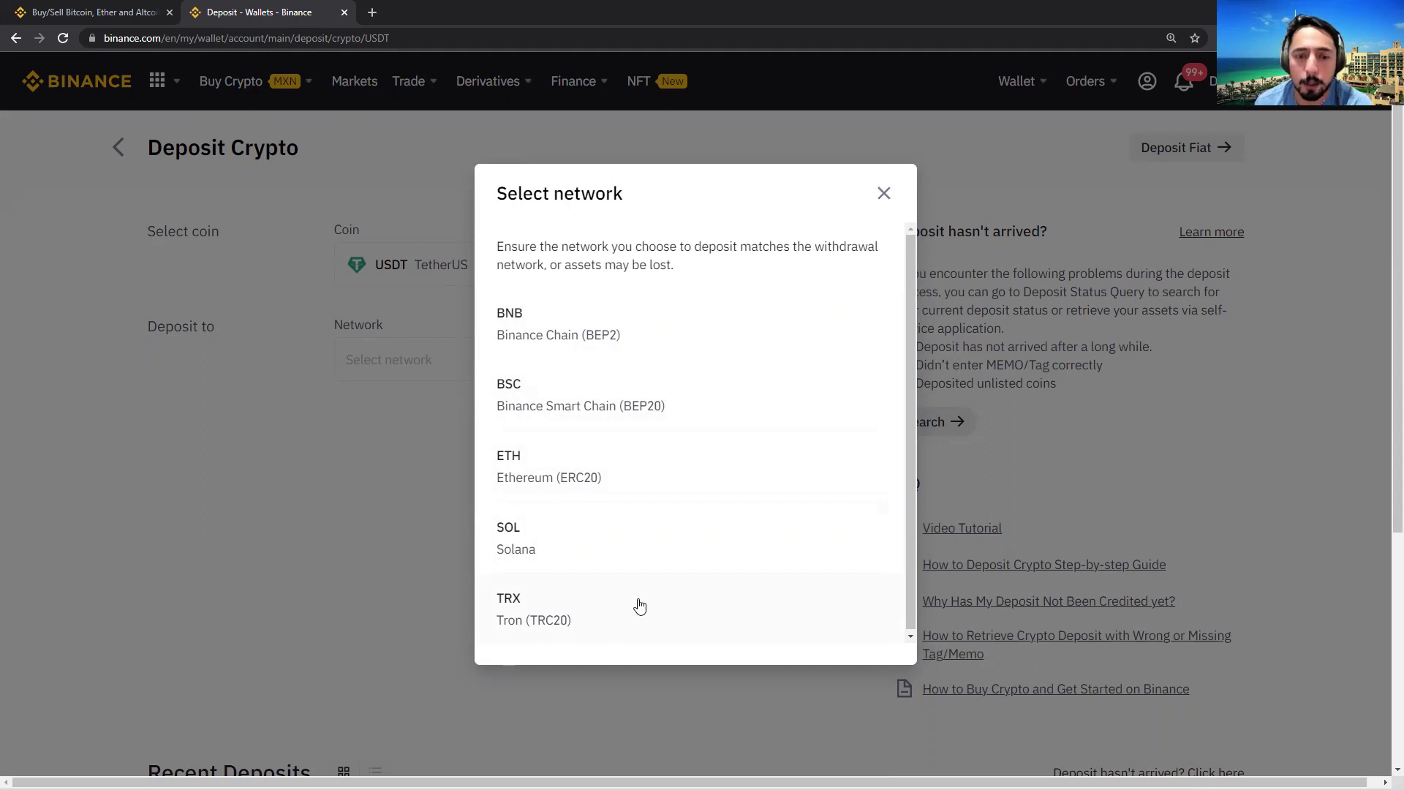
{"action": "left_click", "coordinate": [640, 607]}
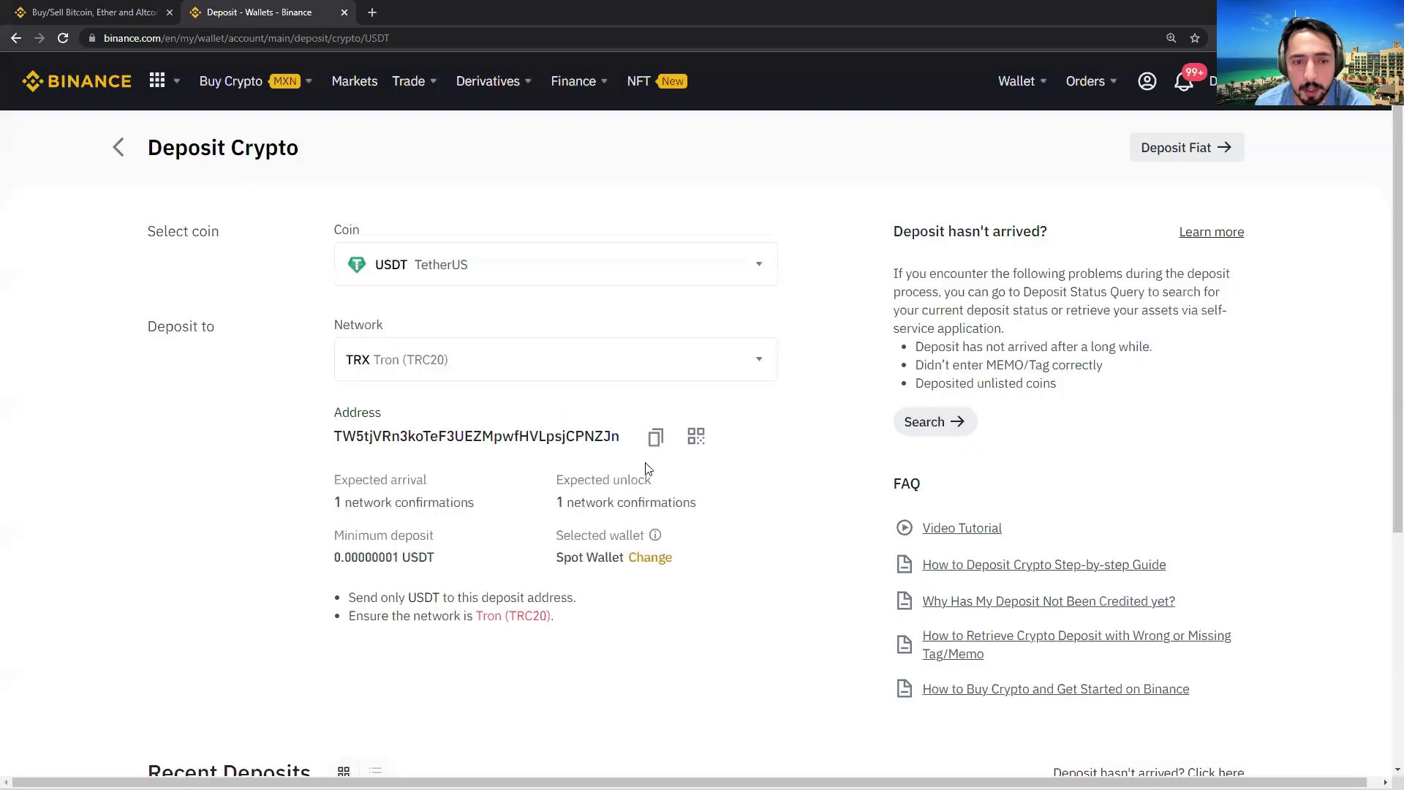
Copy the USDT deposit address for the Tron network to the clipboard
{"action": "left_click_drag", "start_coordinate": [334, 436], "coordinate": [618, 440]}
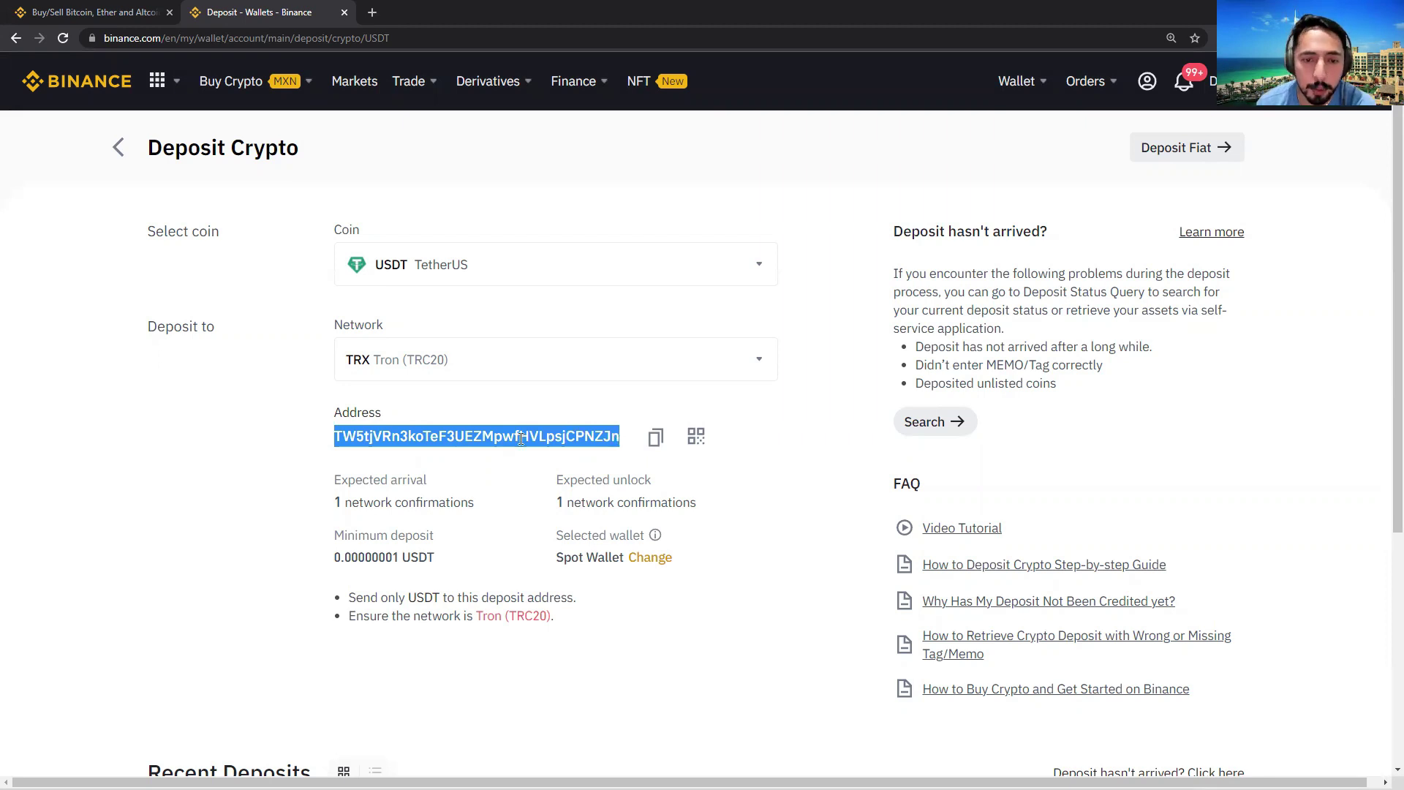
{"action": "left_click", "coordinate": [618, 439]}
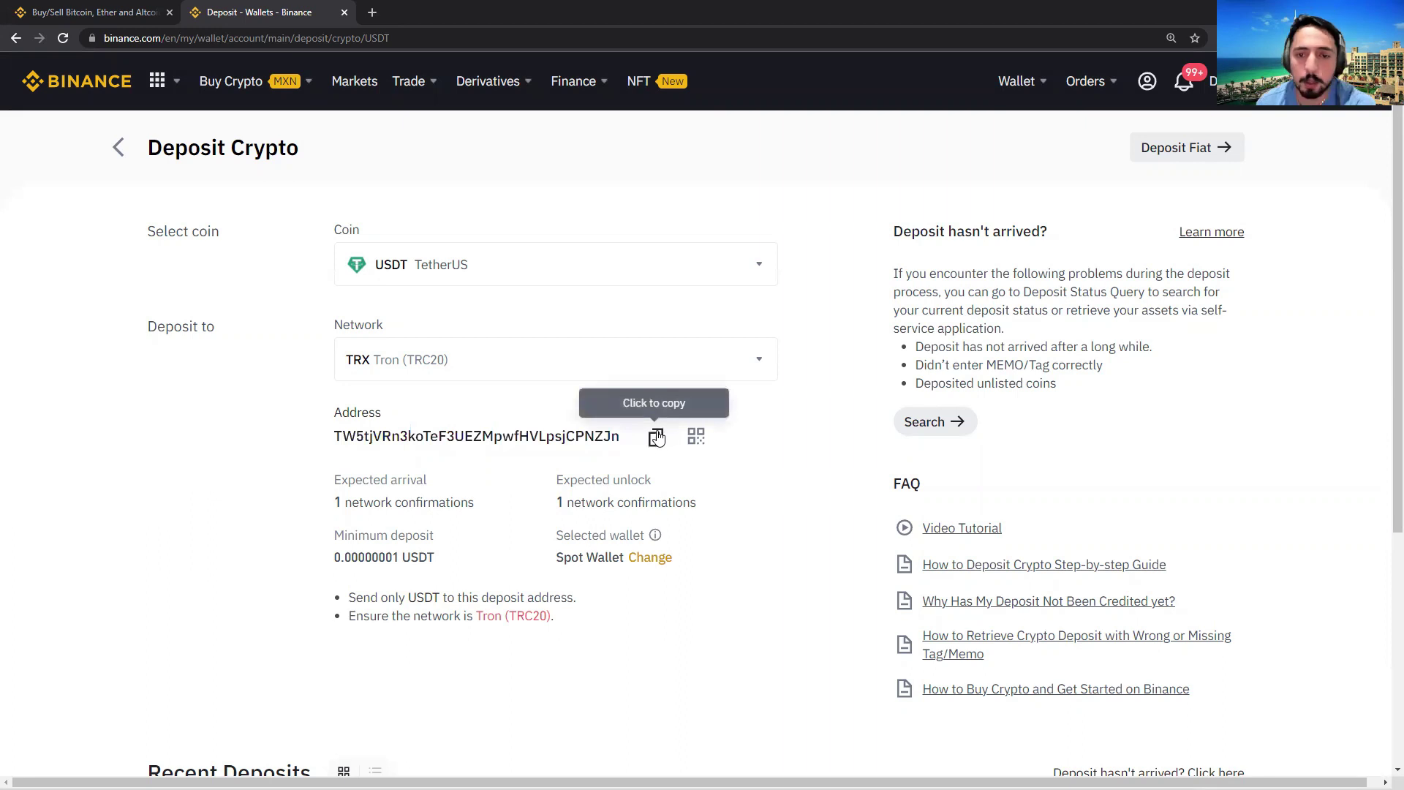
{"action": "left_click", "coordinate": [656, 437]}
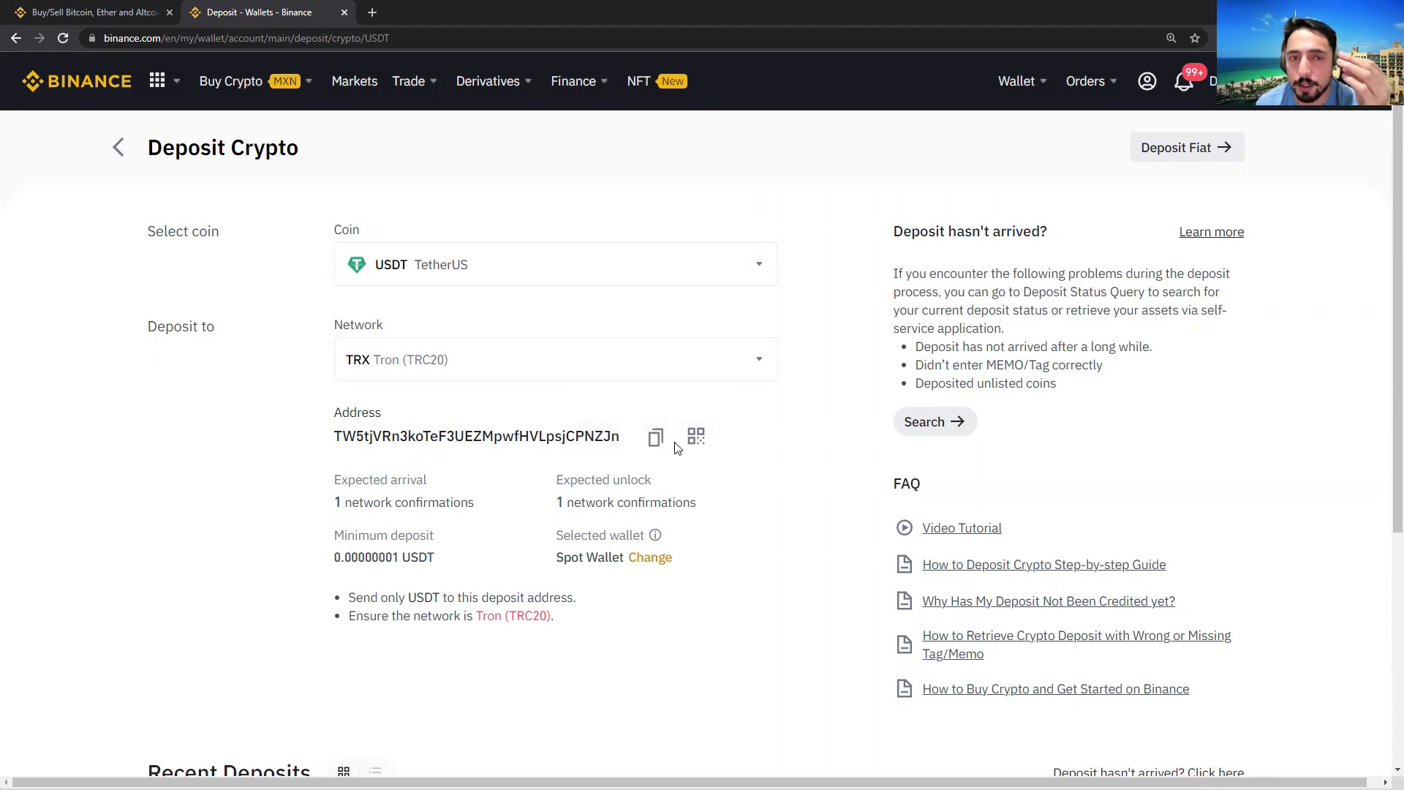
Return to the wallet, open the USDT withdrawal form and paste the copied deposit address as the destination
{"action": "left_click", "coordinate": [16, 38]}
{"action": "scroll", "coordinate": [827, 488], "scroll_direction": "down", "scroll_amount": 2}
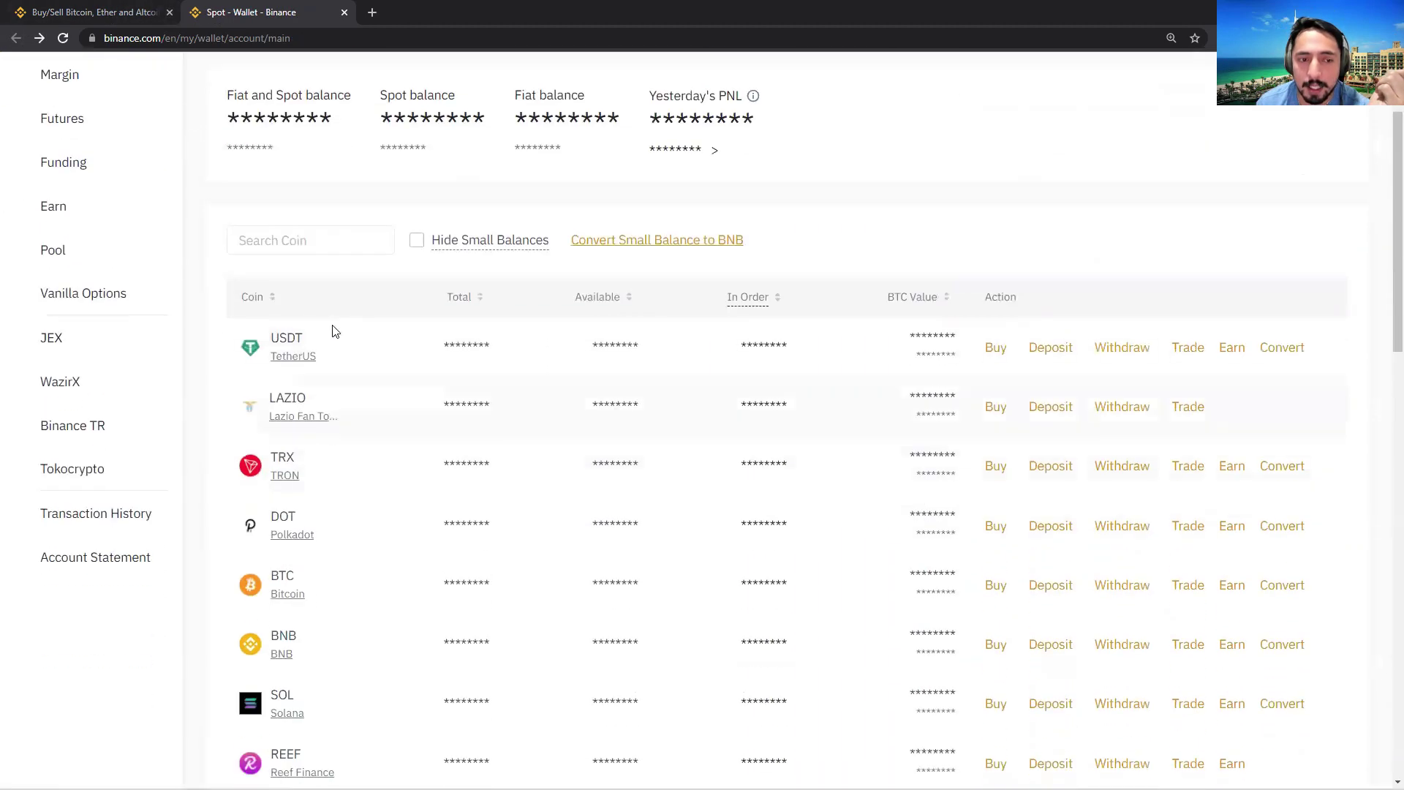
{"action": "left_click", "coordinate": [1129, 346]}
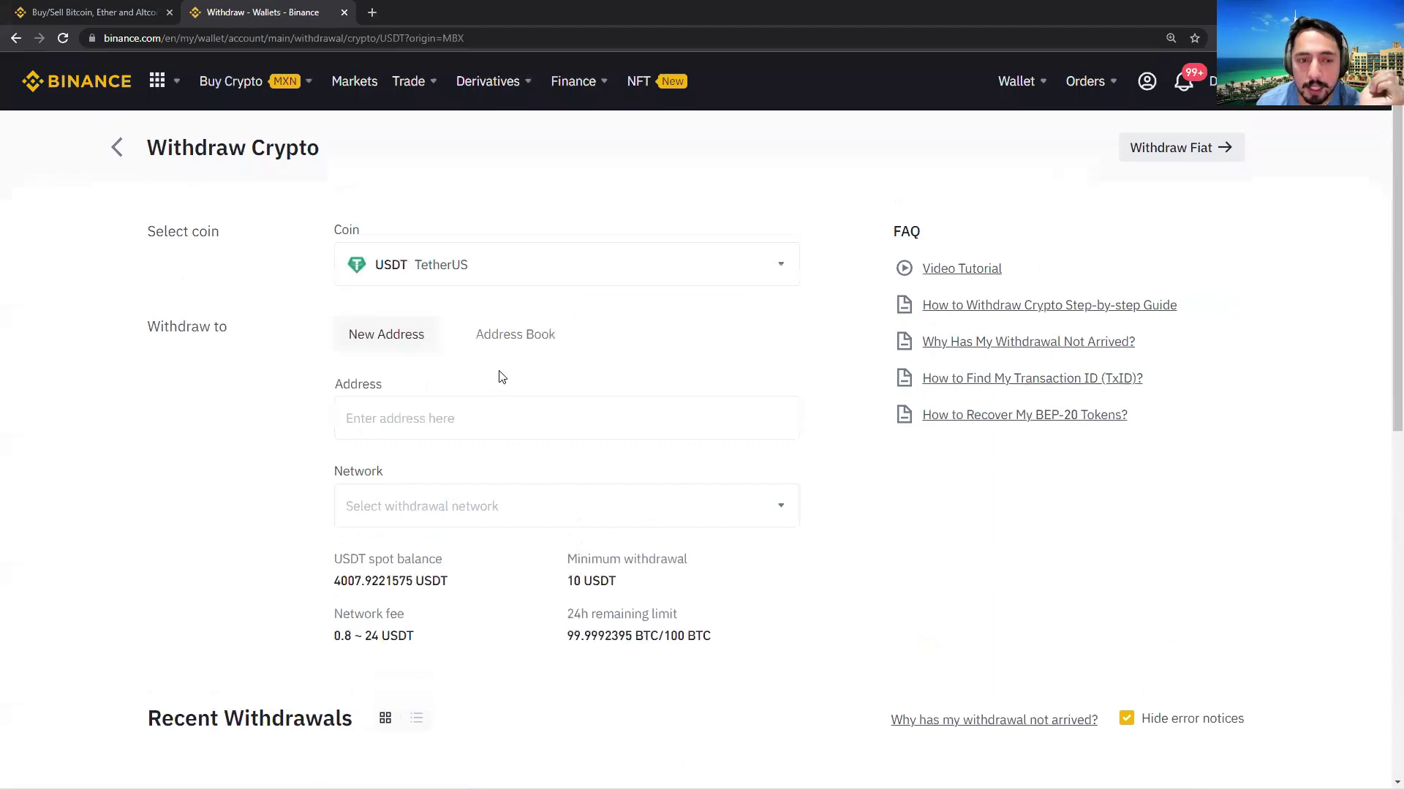
{"action": "scroll", "coordinate": [496, 380], "scroll_direction": "down", "scroll_amount": 1}
{"action": "right_click", "coordinate": [434, 346]}
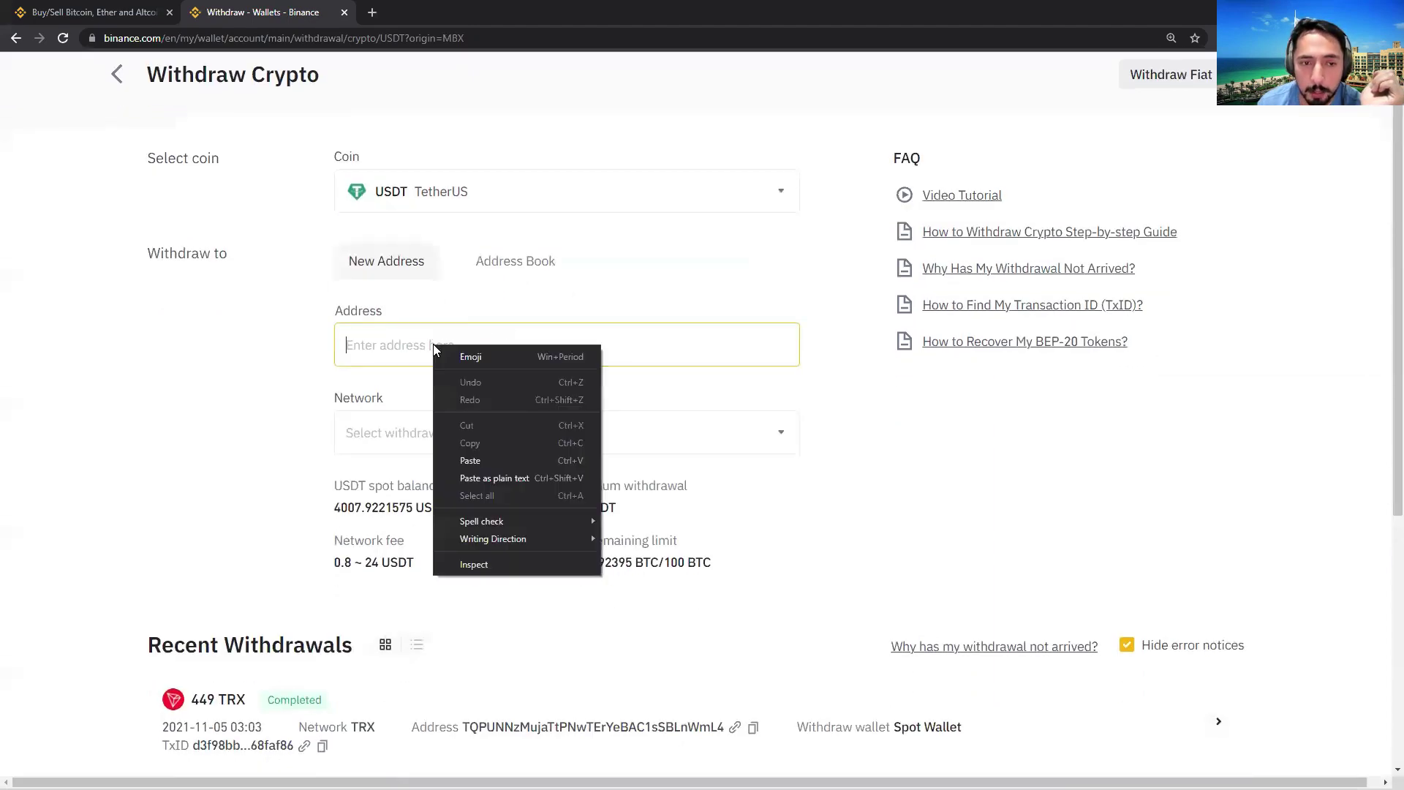
{"action": "left_click", "coordinate": [501, 456]}
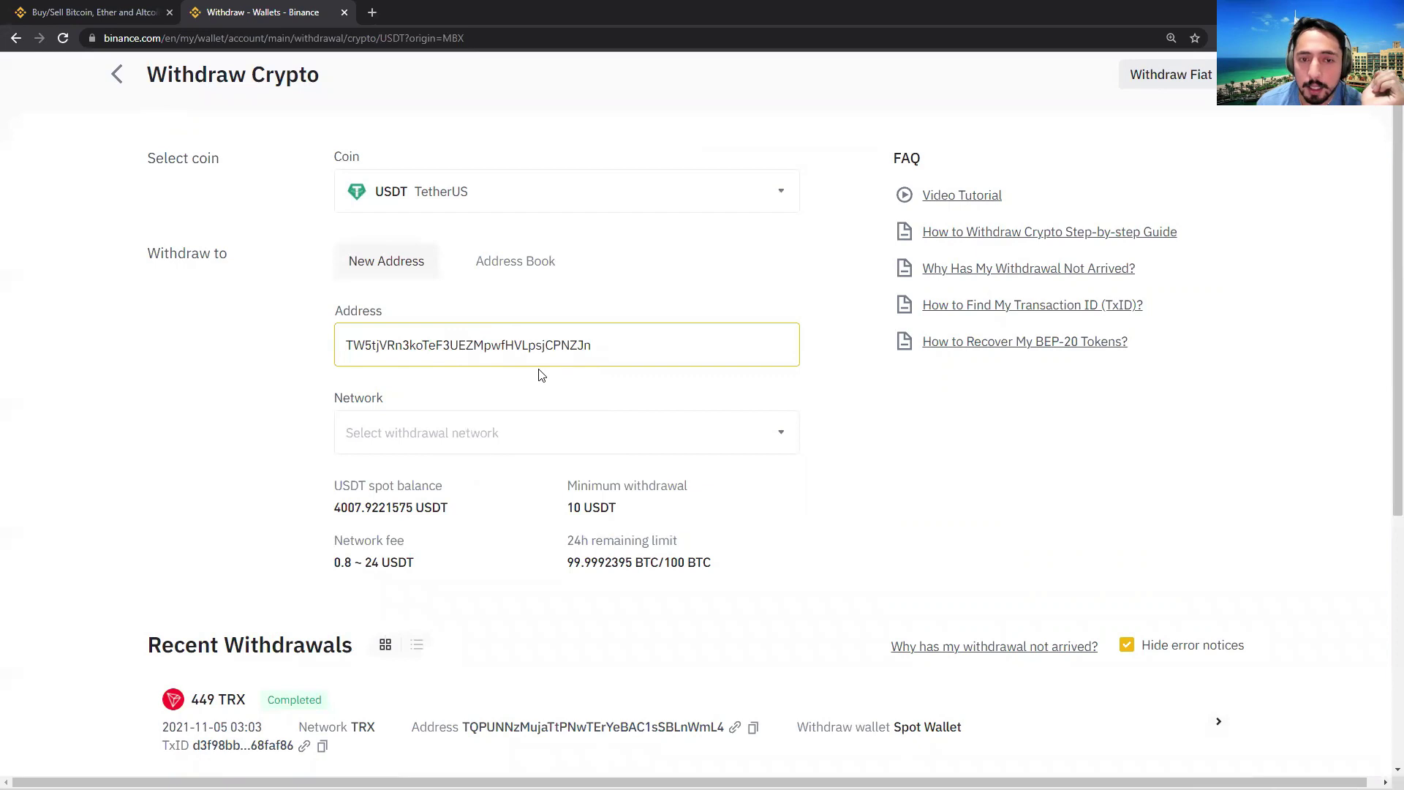
Review the available withdrawal networks and select TRX Tron (TRC20) for the USDT withdrawal
{"action": "left_click", "coordinate": [781, 420]}
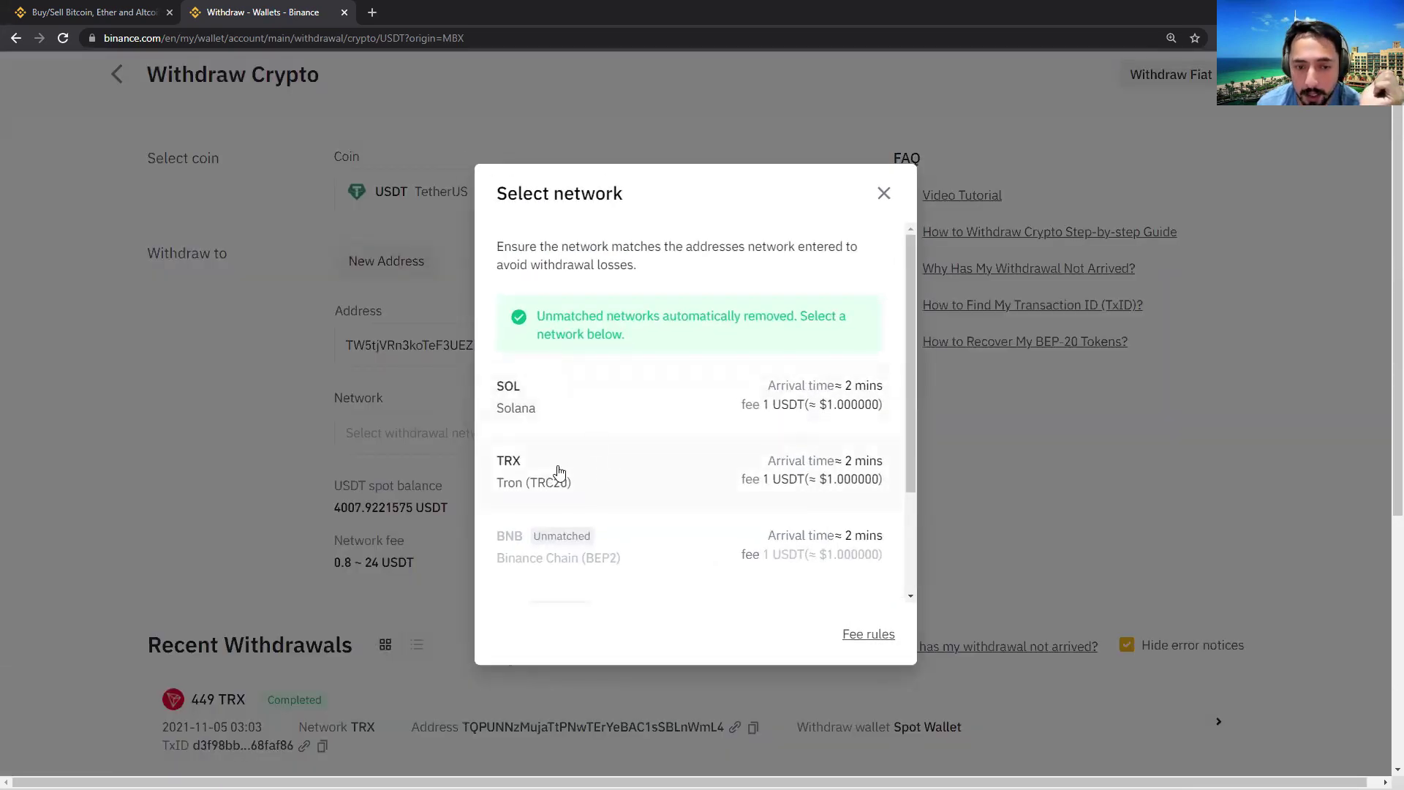
{"action": "scroll", "coordinate": [680, 479], "scroll_direction": "down", "scroll_amount": 2}
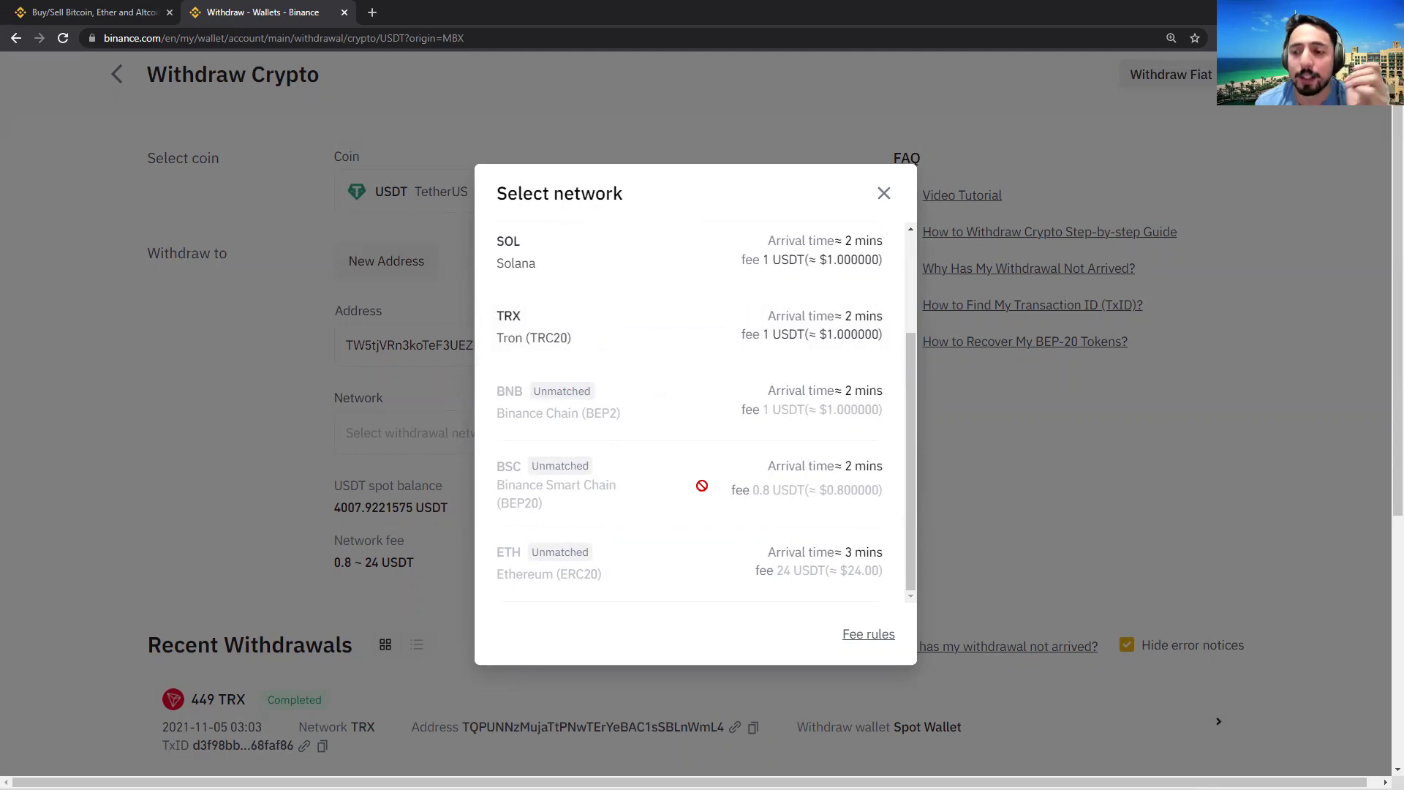
{"action": "scroll", "coordinate": [701, 485], "scroll_direction": "up", "scroll_amount": 3}
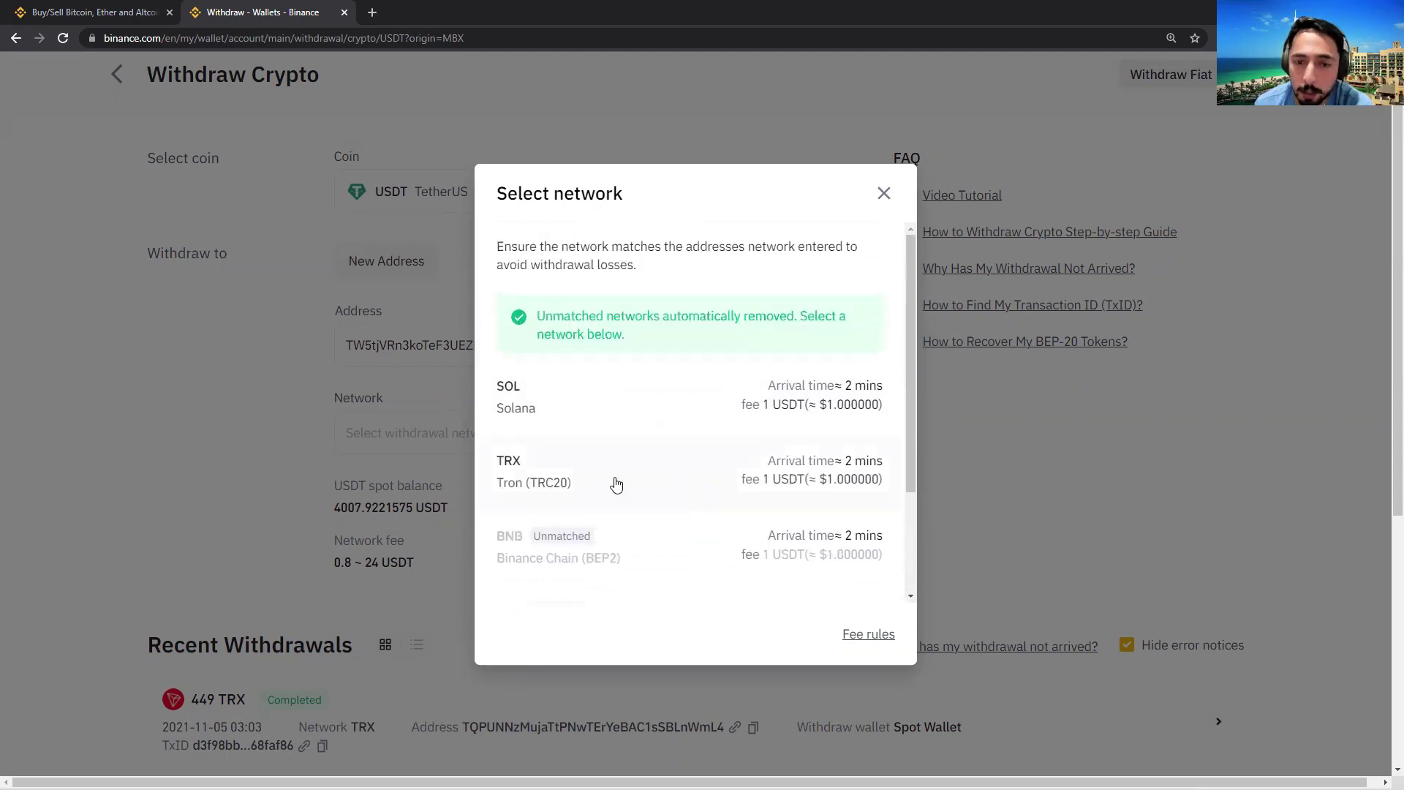
{"action": "left_click", "coordinate": [619, 482]}
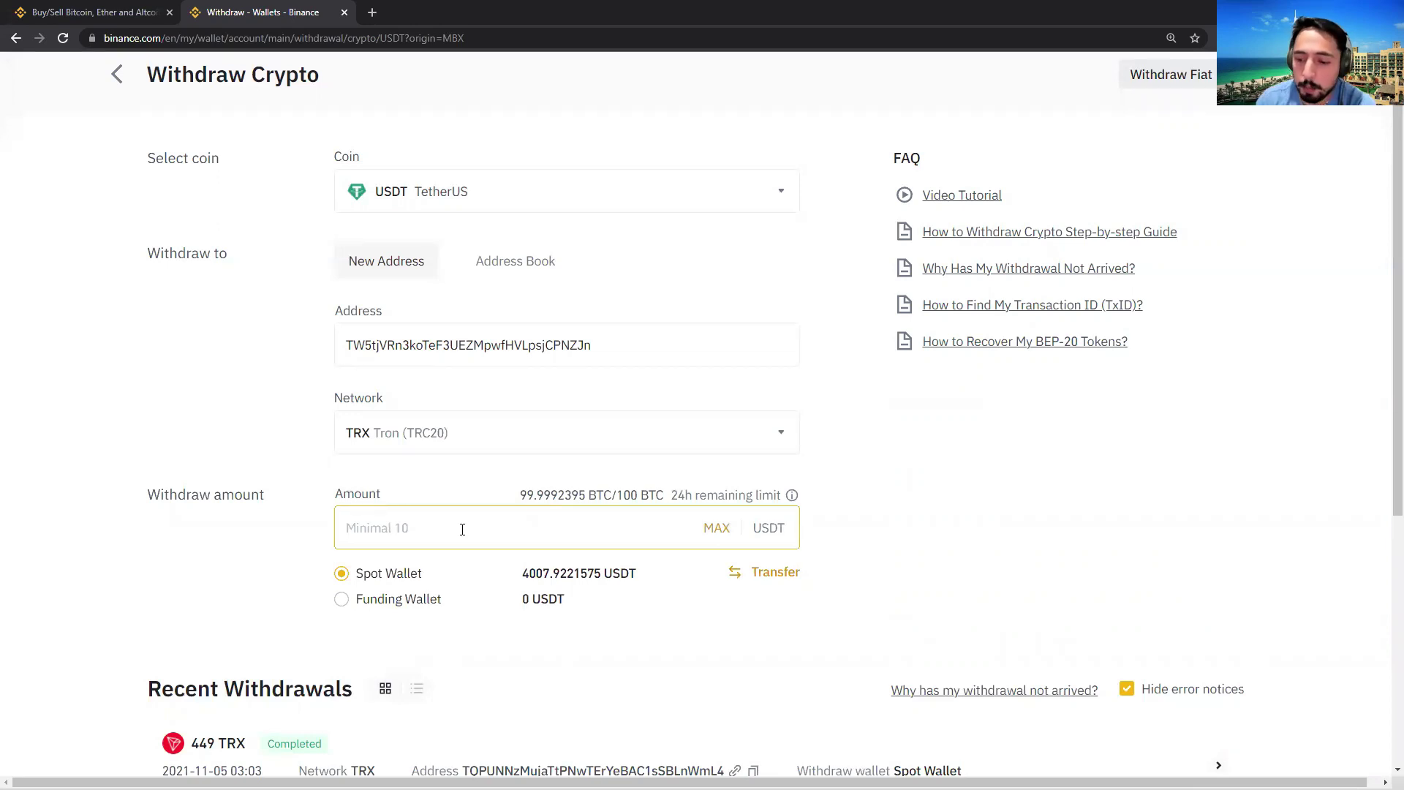
Try withdrawal amounts of 100 and 200 USDT, clearing the amount after each one
{"action": "type", "text": "100"}
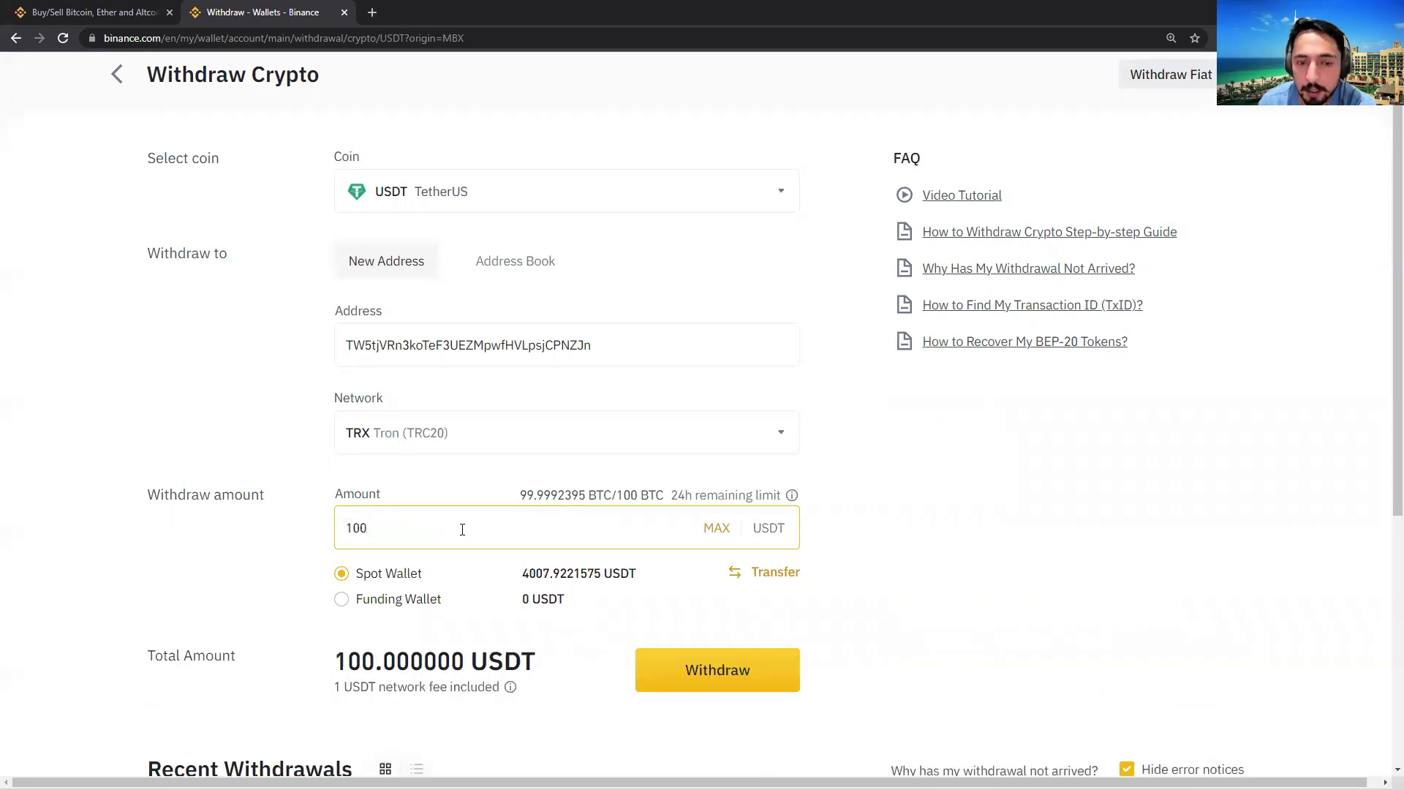
{"action": "key", "text": "BackSpace"}
{"action": "key", "text": "BackSpace"}
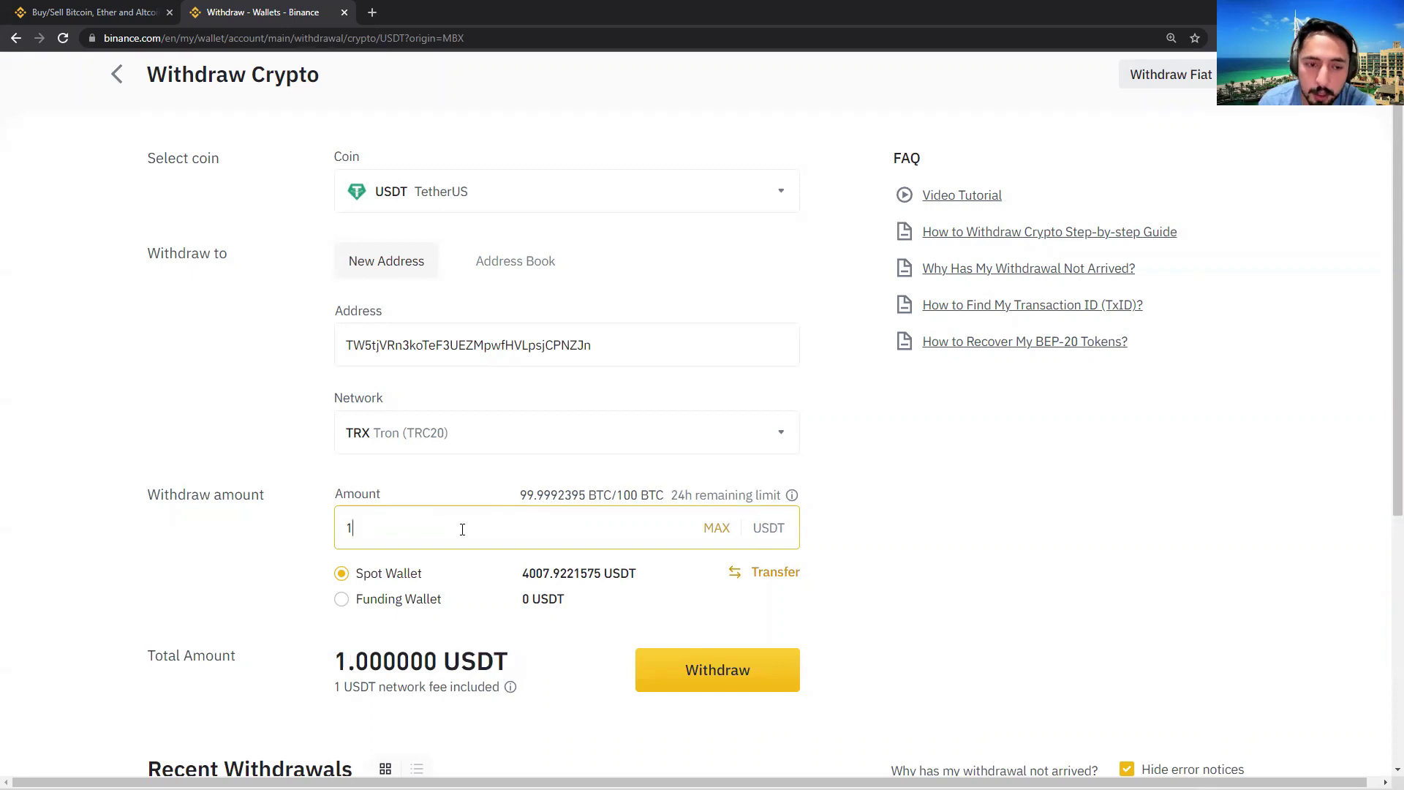
{"action": "key", "text": "BackSpace"}
{"action": "type", "text": "200"}
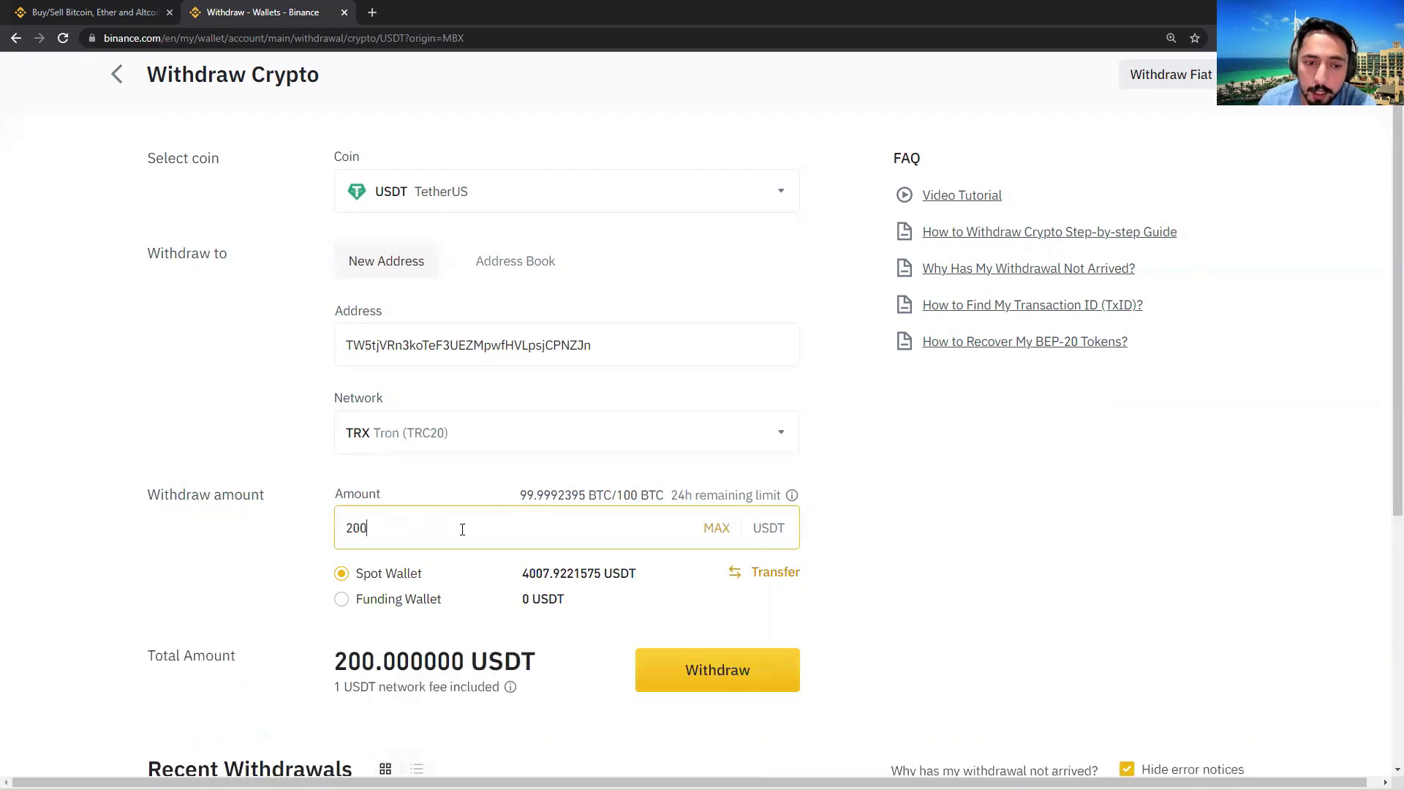
{"action": "key", "text": "BackSpace"}
{"action": "key", "text": "BackSpace"}
{"action": "key", "text": "BackSpace"}
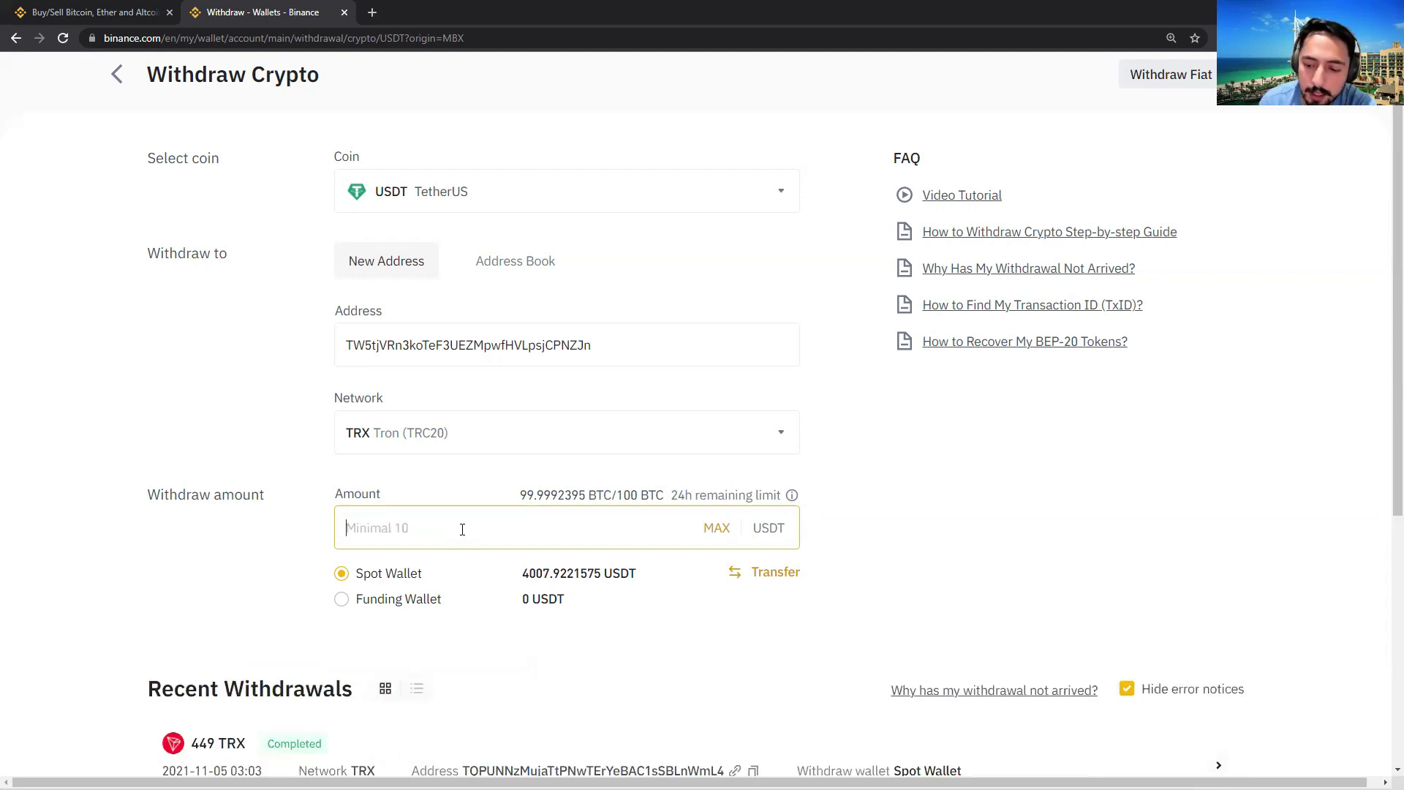
Set the withdrawal amount to 101 USDT from the Spot Wallet
{"action": "type", "text": "101"}
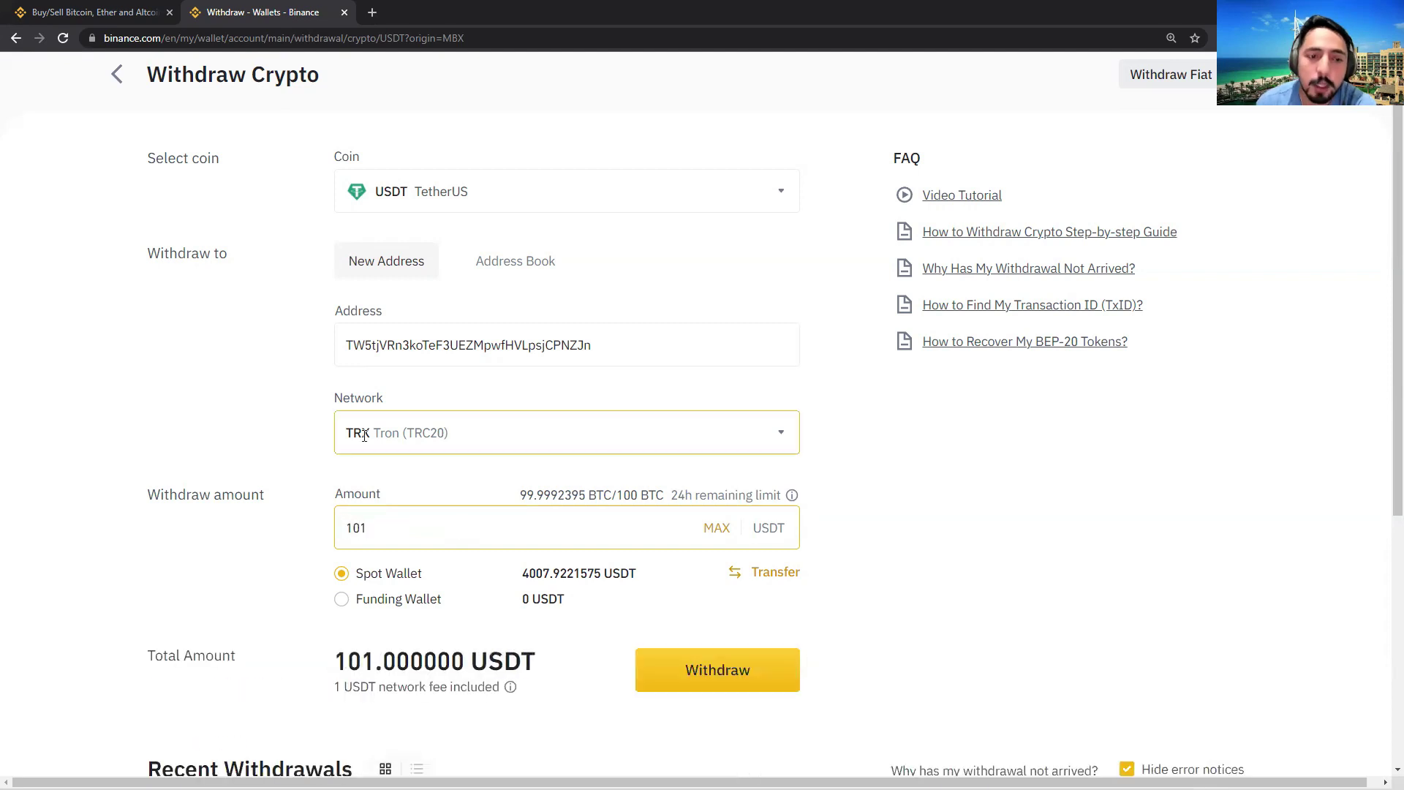
{"action": "left_click_drag", "start_coordinate": [345, 528], "coordinate": [369, 527]}
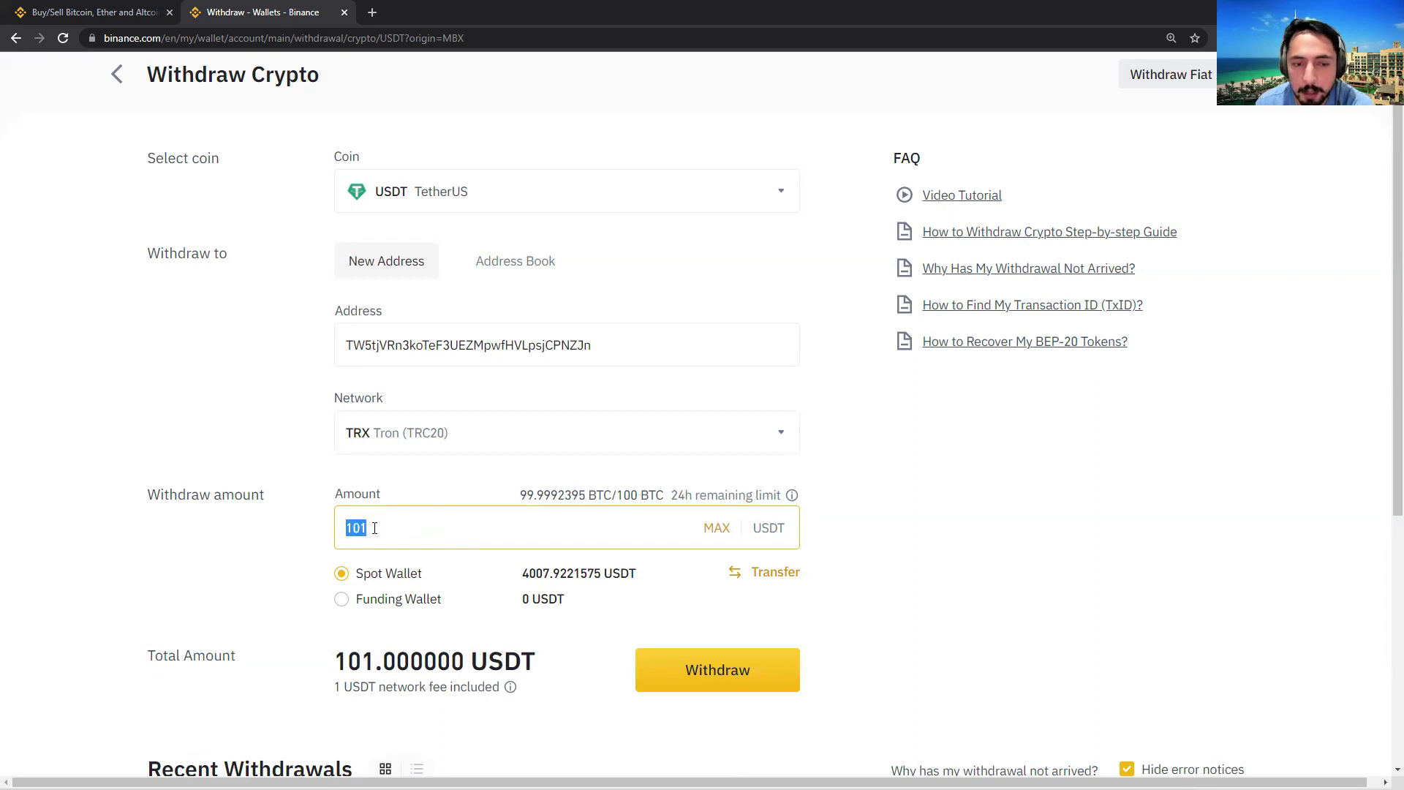
{"action": "left_click", "coordinate": [373, 469]}
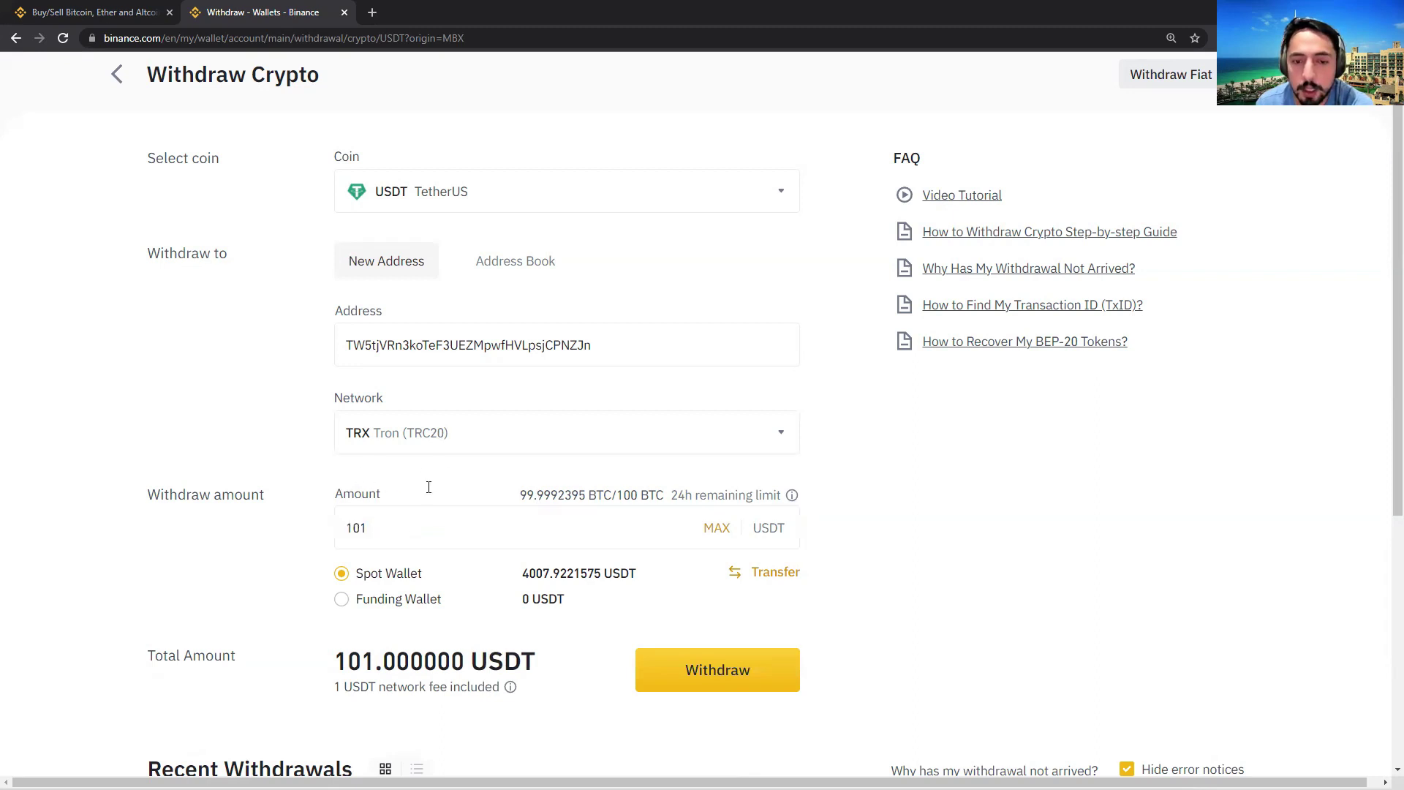
Take the withdrawal request through to the security verification, and close it without entering any codes
{"action": "left_click", "coordinate": [673, 670]}
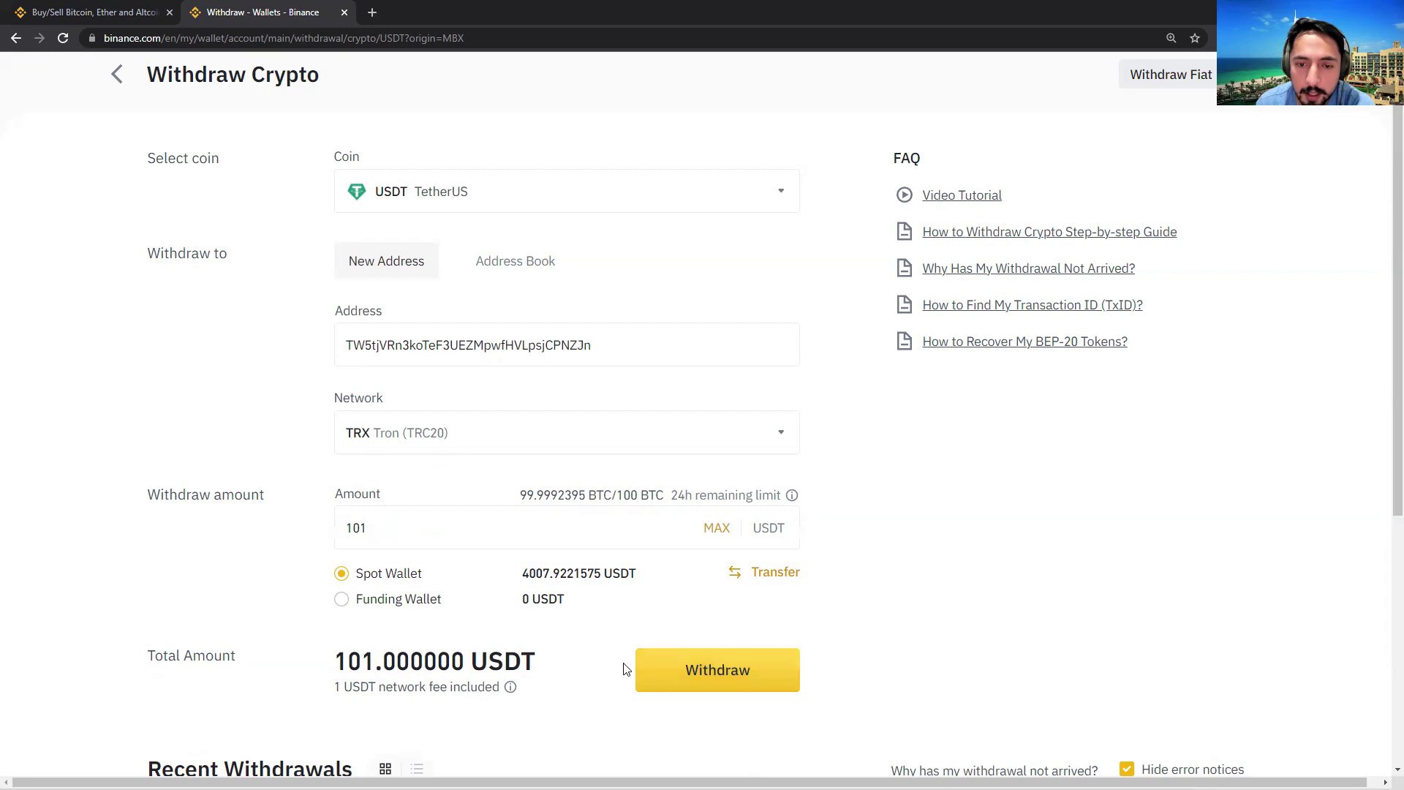
{"action": "scroll", "coordinate": [687, 459], "scroll_direction": "down", "scroll_amount": 1}
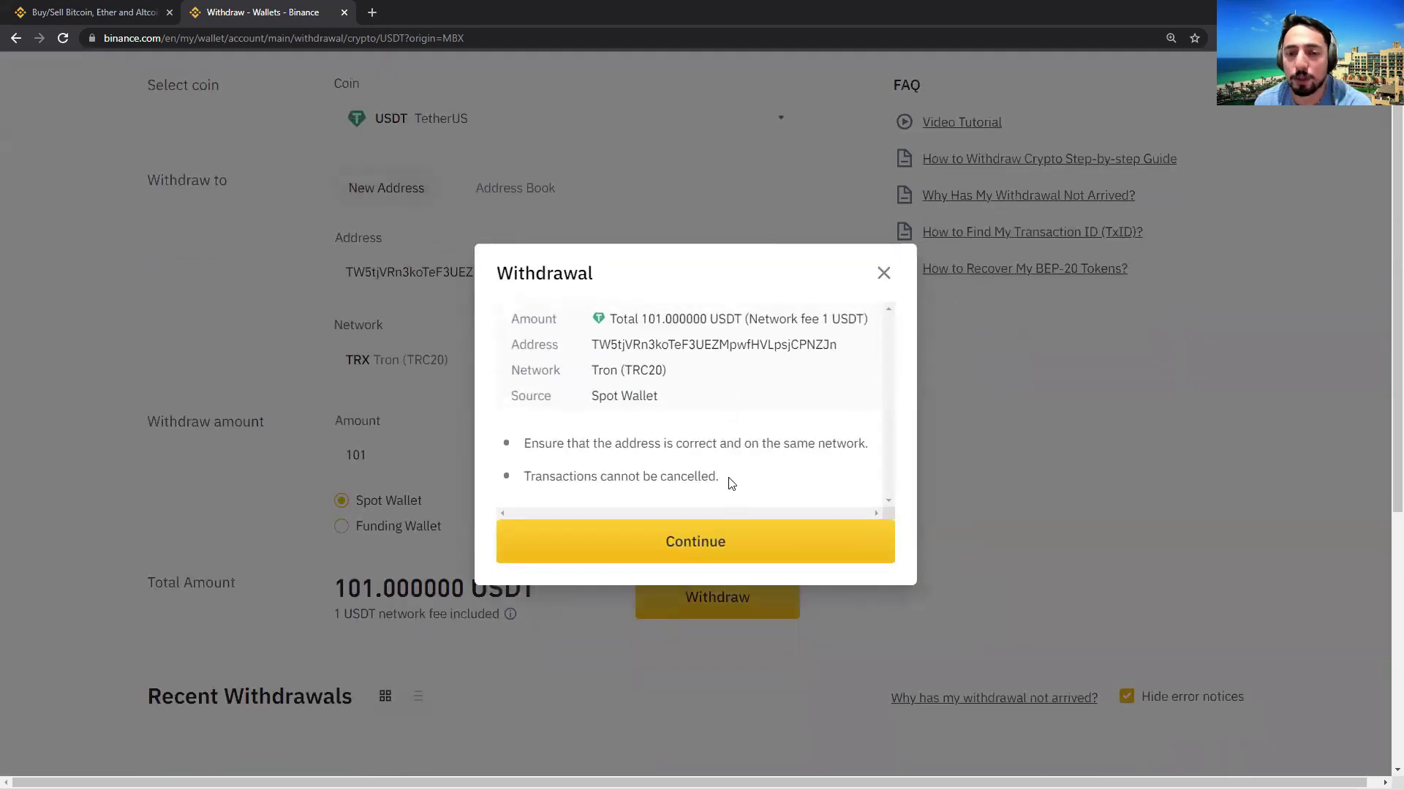
{"action": "left_click", "coordinate": [747, 539]}
{"action": "left_click", "coordinate": [635, 394]}
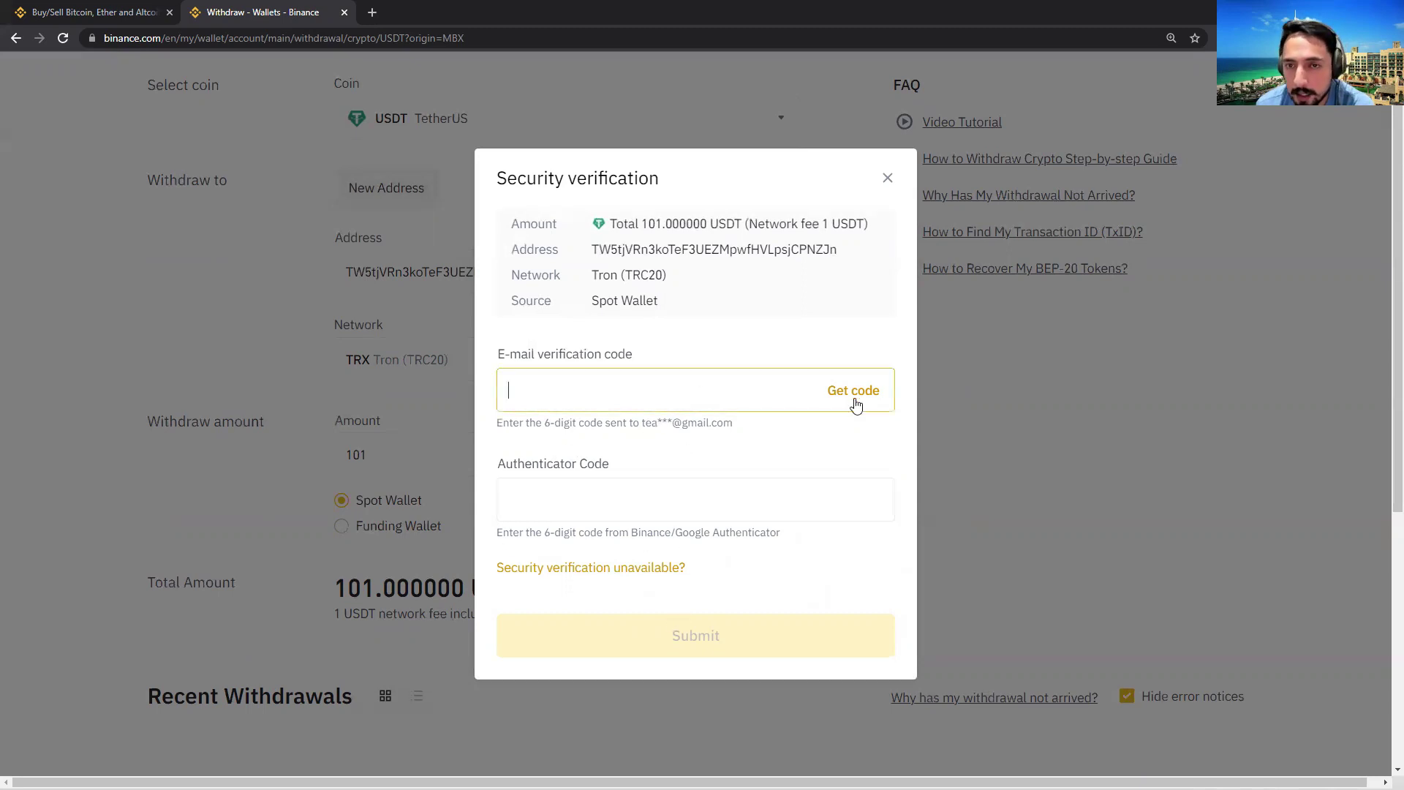
{"action": "left_click", "coordinate": [890, 179]}
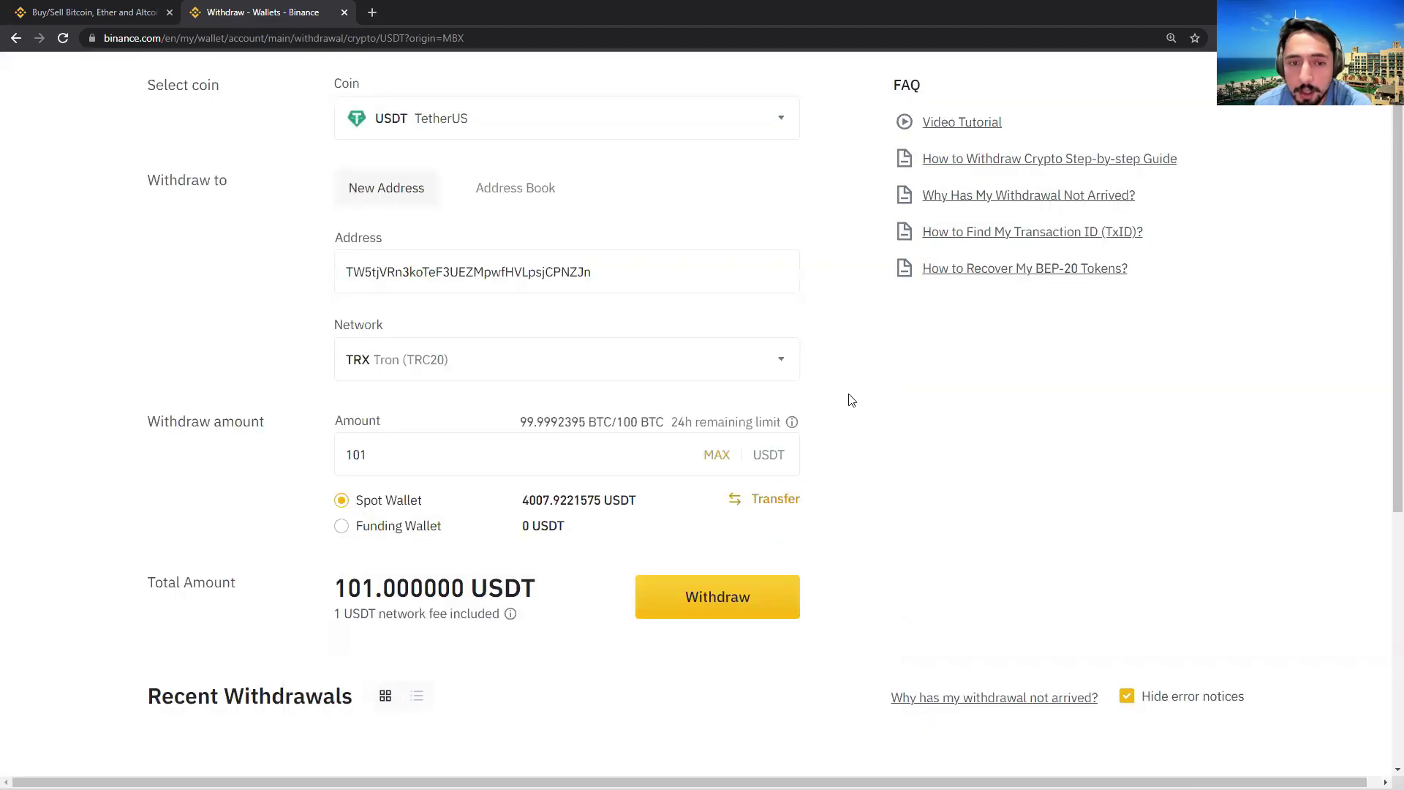